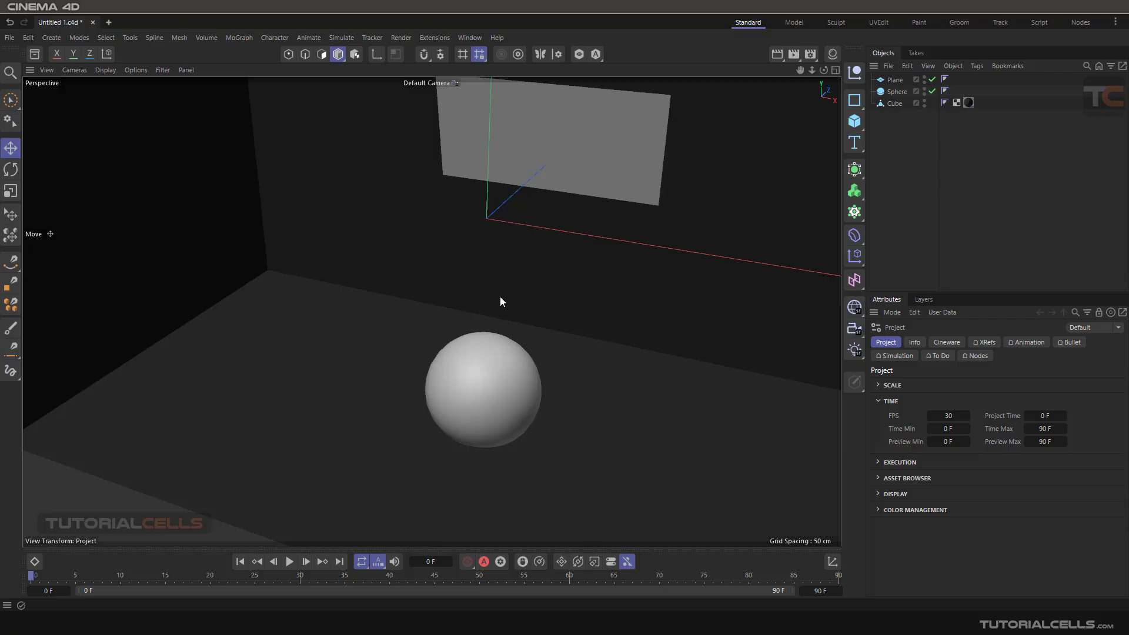
In the Material Manager, create a new material Mat.1 and apply it to the Plane.
click(832, 54)
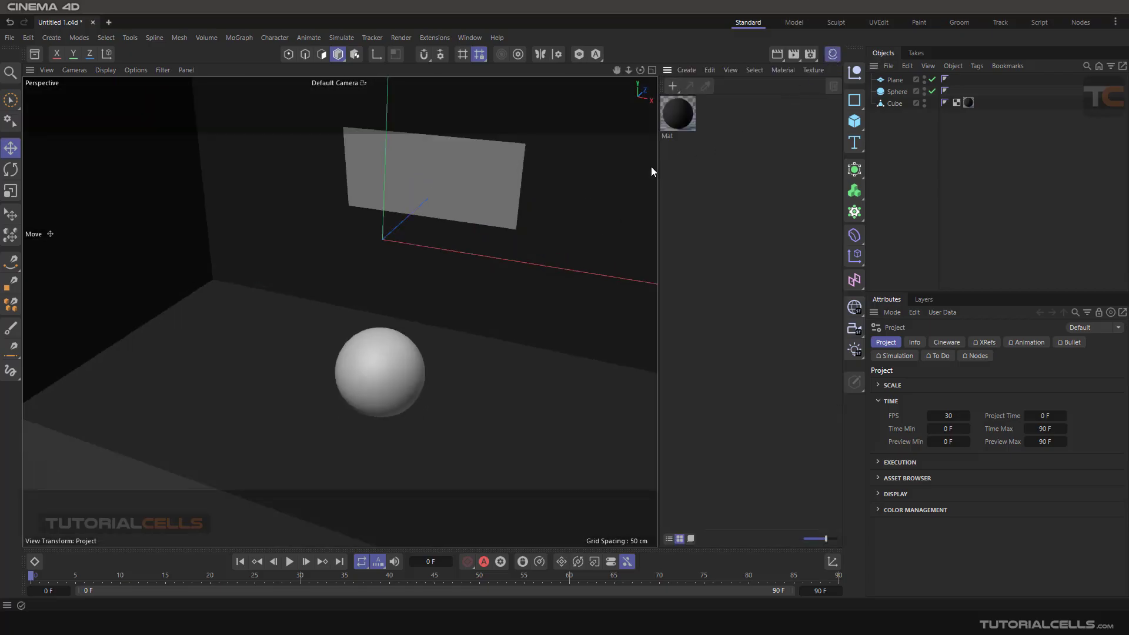
drag(657, 170, 758, 159)
double_click(779, 148)
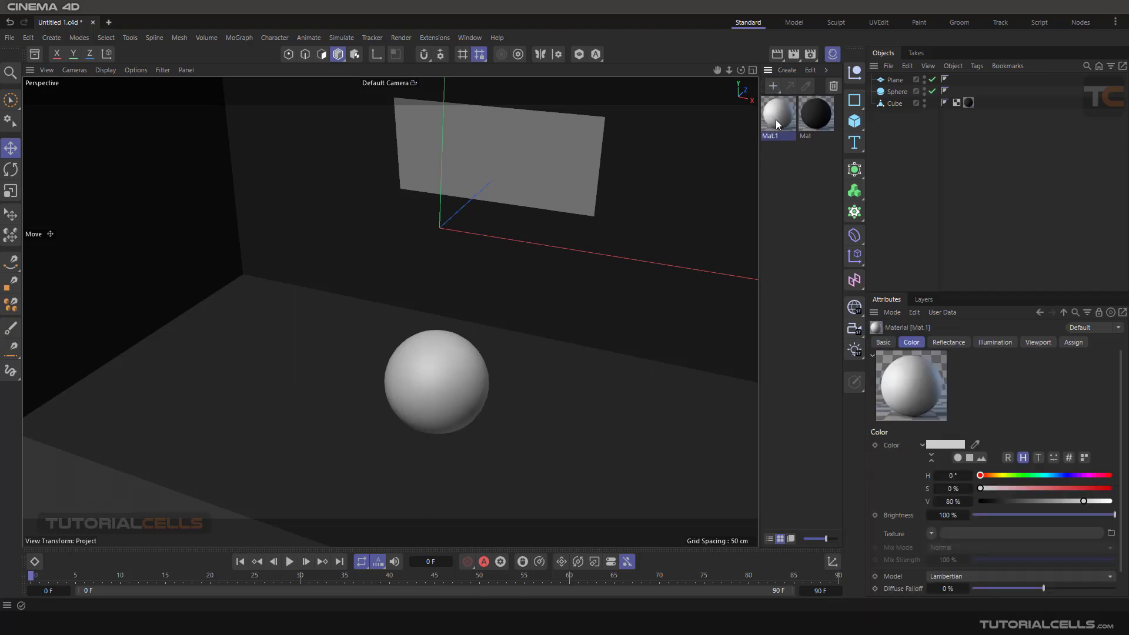
drag(775, 119, 574, 164)
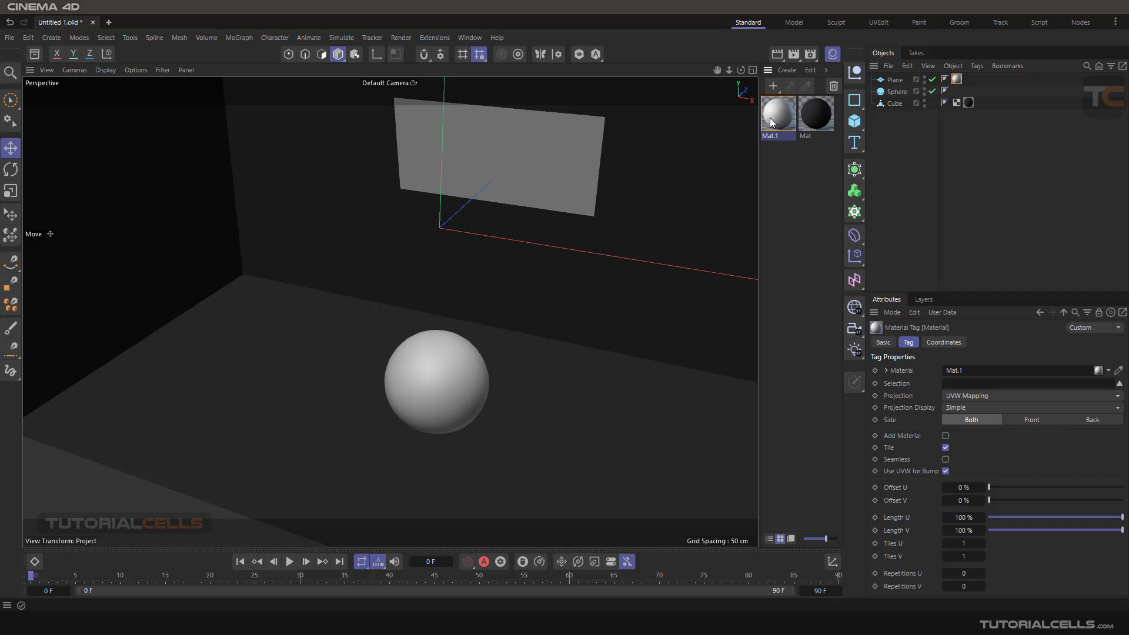
drag(770, 118, 512, 238)
Create a second material, Mat.2, and apply it to the Sphere.
double_click(782, 156)
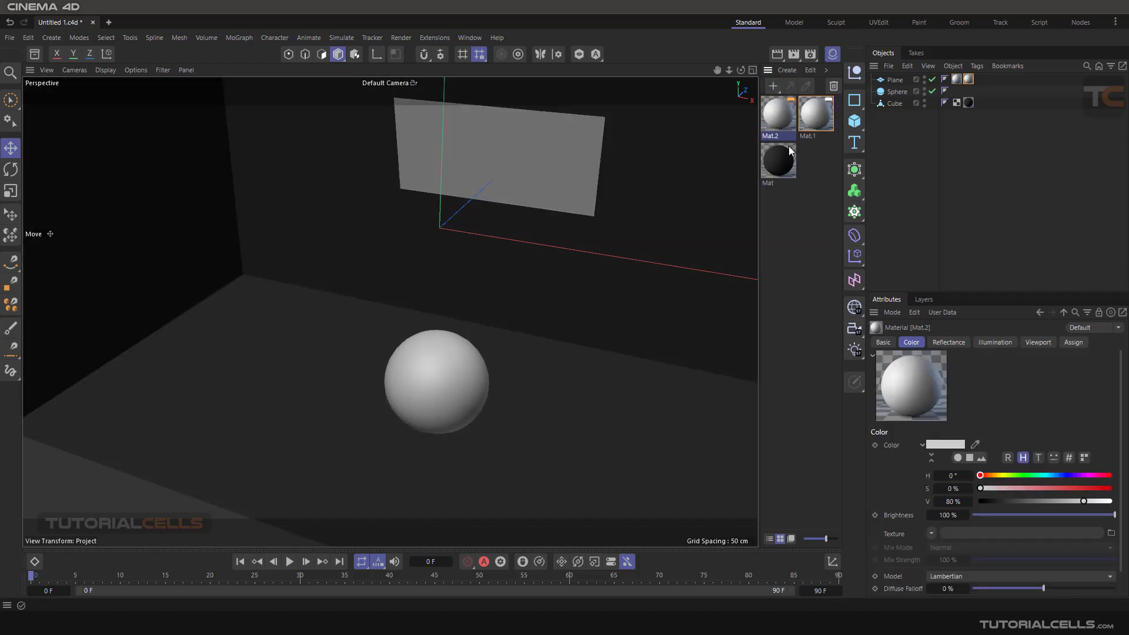
drag(778, 117, 426, 398)
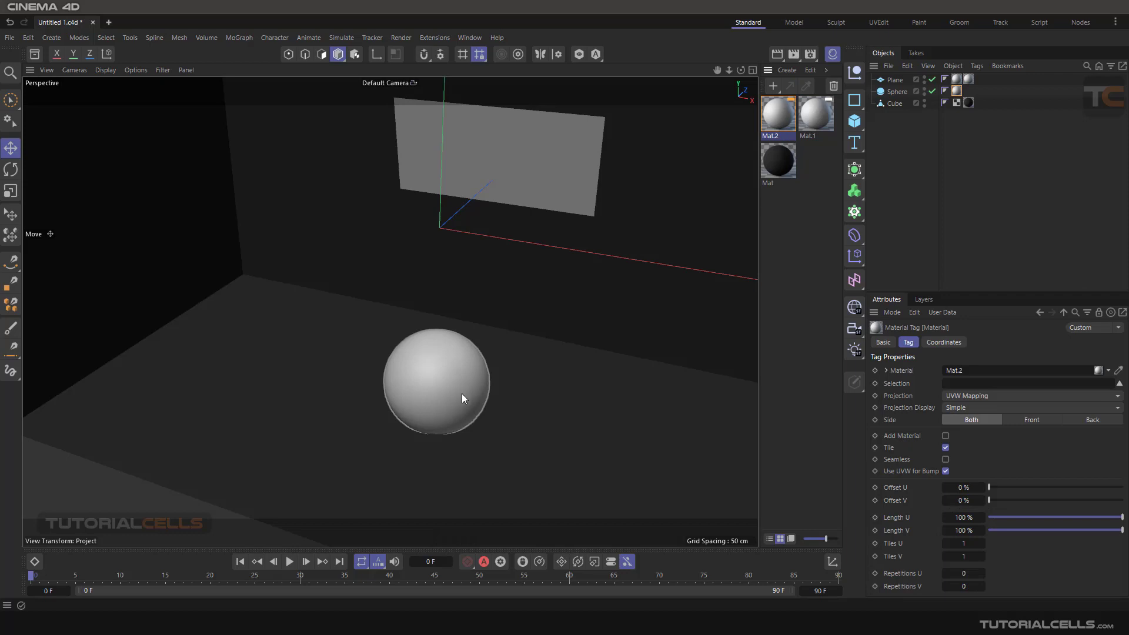
scroll(426, 398, up, 5)
Start an Interactive Render Region in the perspective view and orbit to frame the sphere.
alt+drag(439, 397, 478, 303)
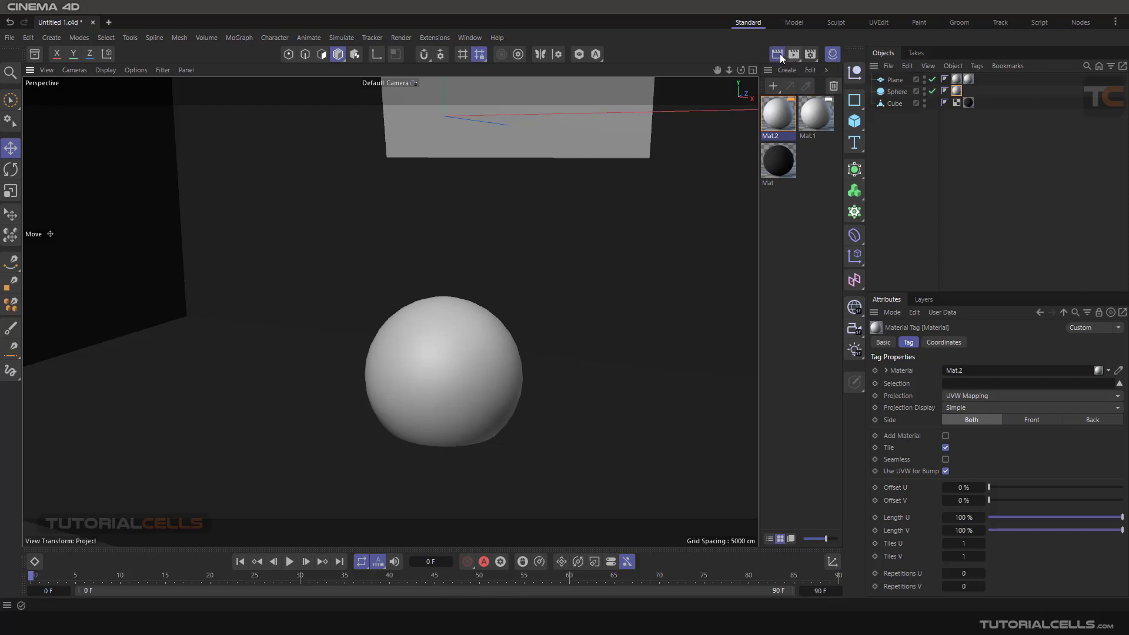
drag(780, 55, 796, 74)
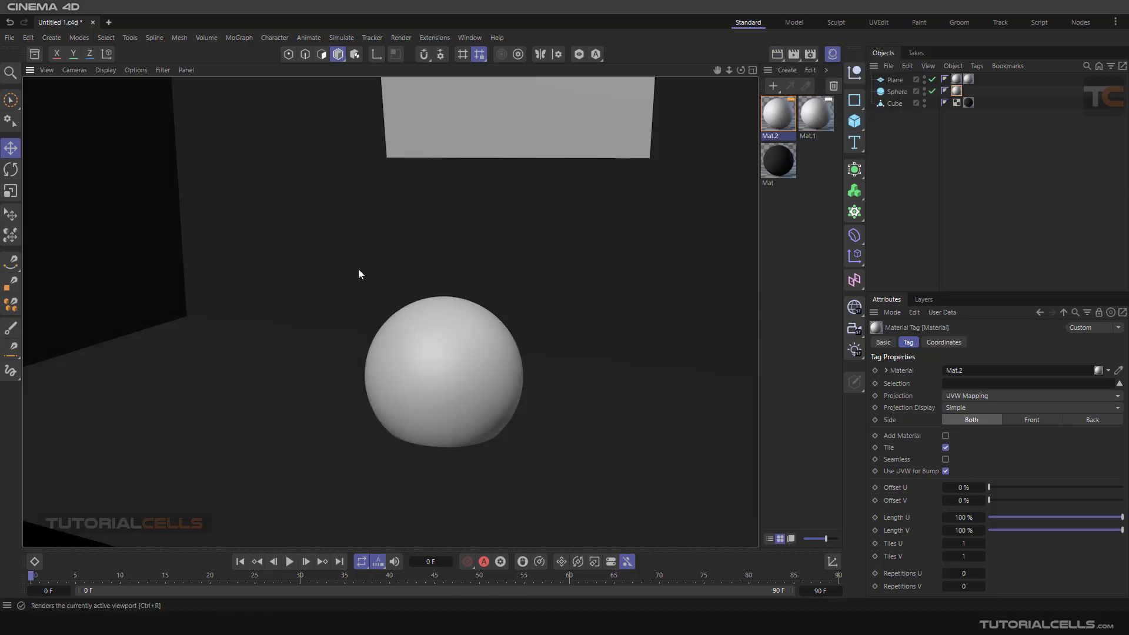
alt+drag(497, 356, 534, 259)
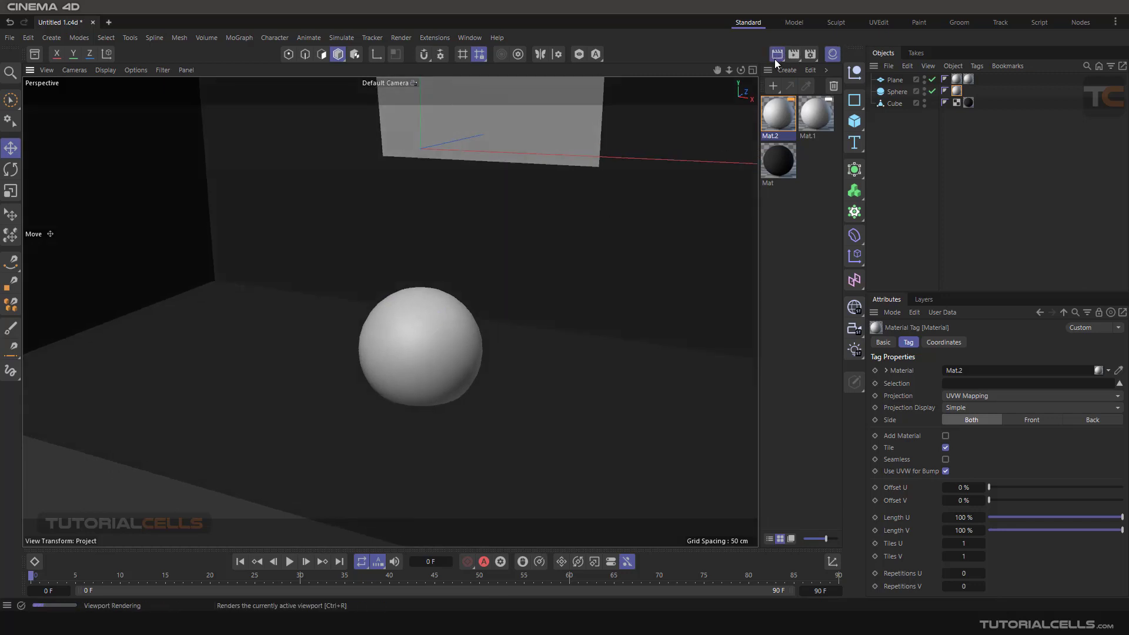
drag(775, 58, 810, 139)
alt+drag(534, 267, 440, 321)
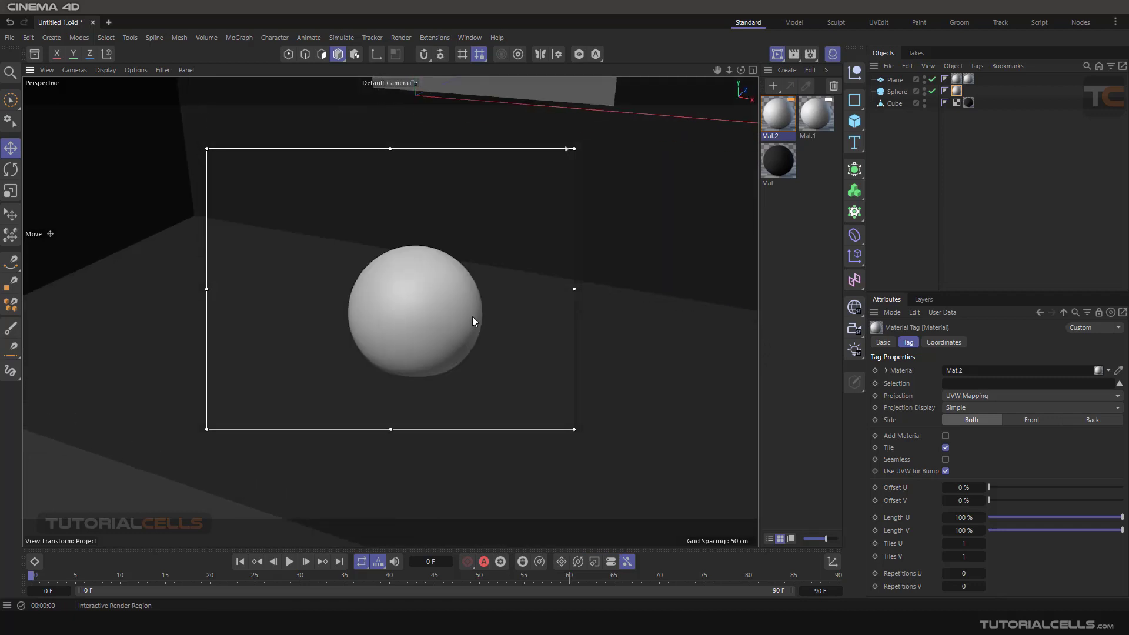
Open the Render Settings window, then close it unchanged.
click(810, 55)
drag(811, 51, 722, 45)
click(1026, 40)
Open Mat.2 in the Material Editor and show its Luminance channel, browsing the texture shaders.
double_click(781, 112)
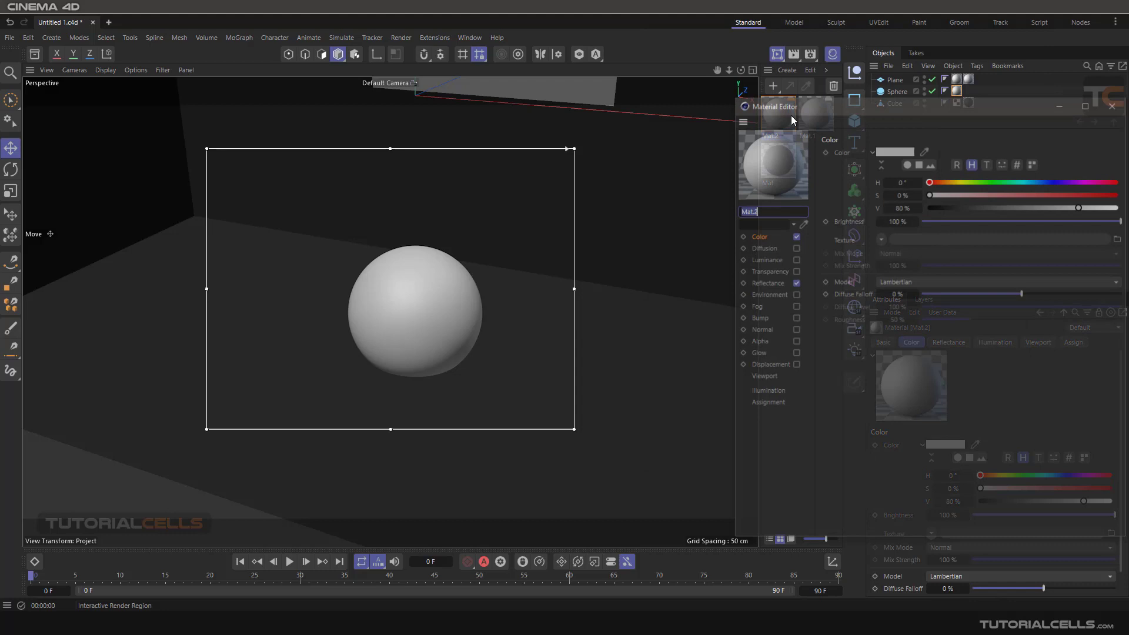
drag(823, 104, 751, 92)
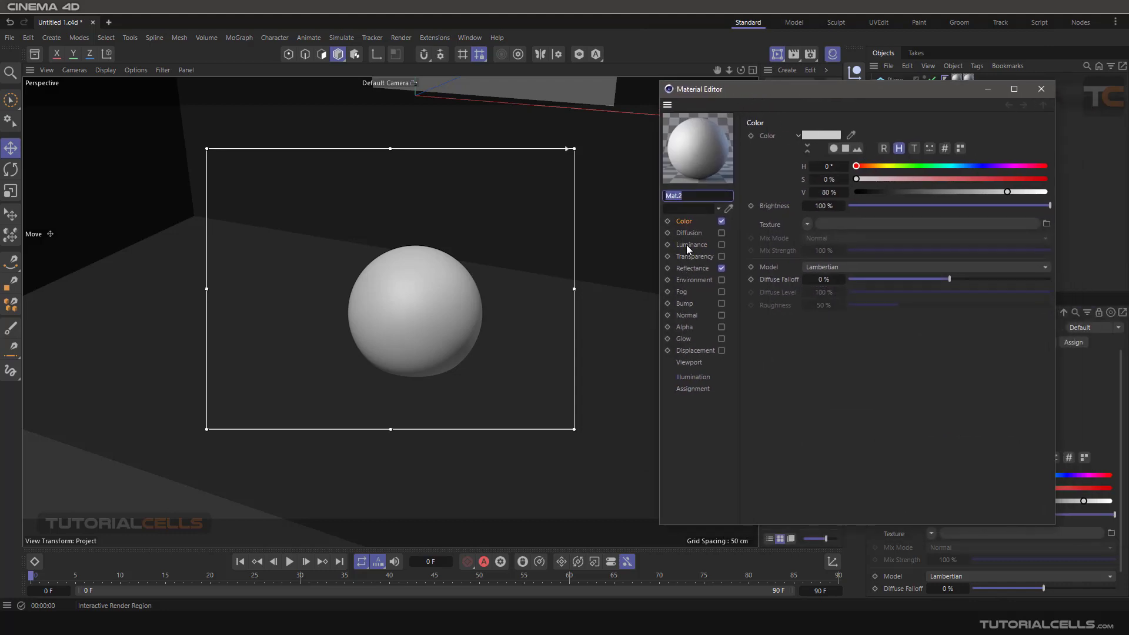
click(691, 244)
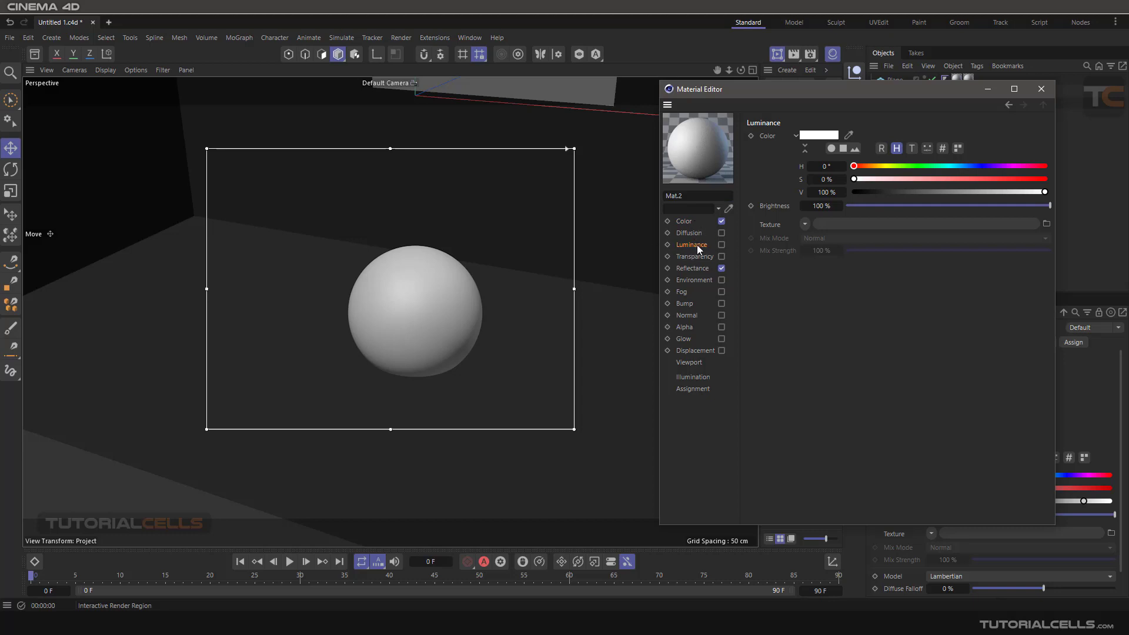
click(806, 224)
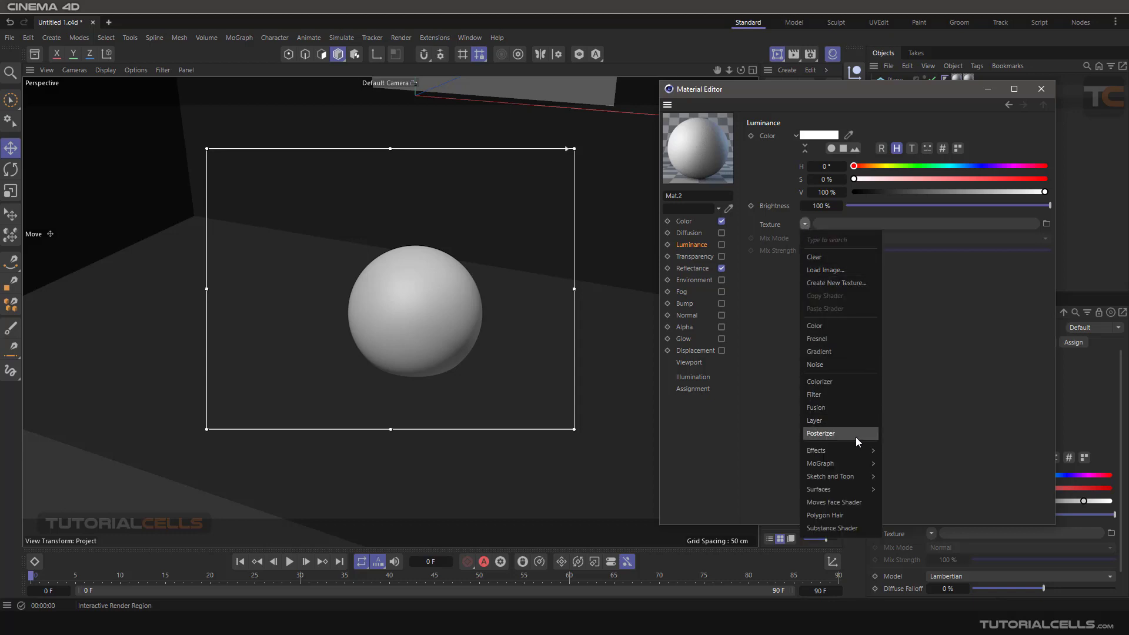
mouse_move(856, 453)
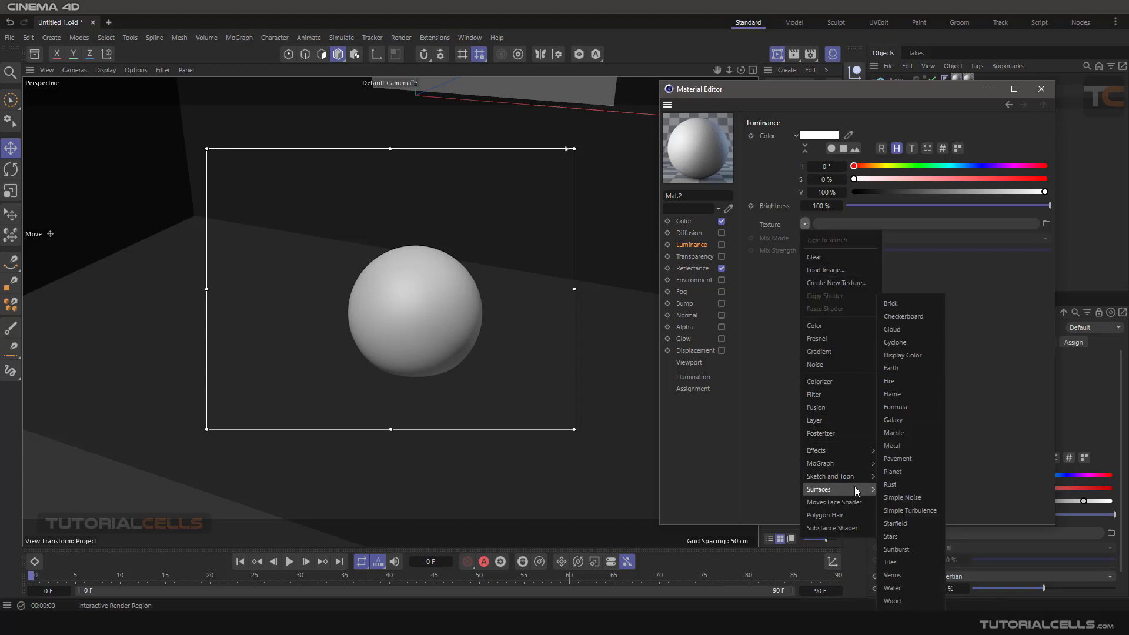
click(775, 361)
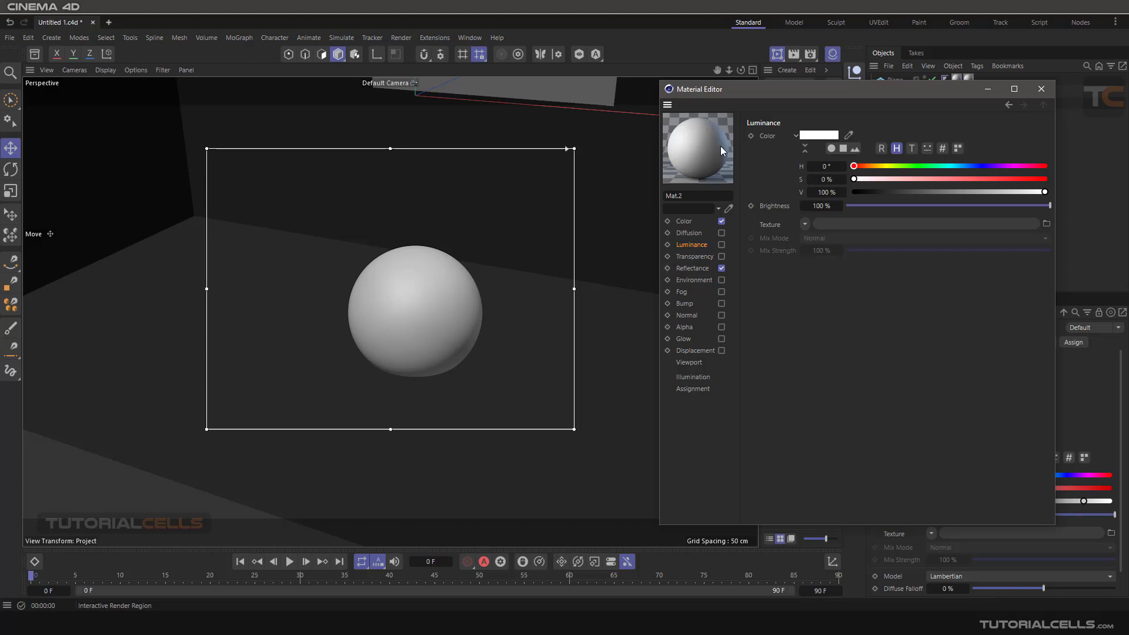
Enable Mat.2's Luminance at white, 100% brightness, leaving the texture slot empty.
drag(702, 94, 666, 133)
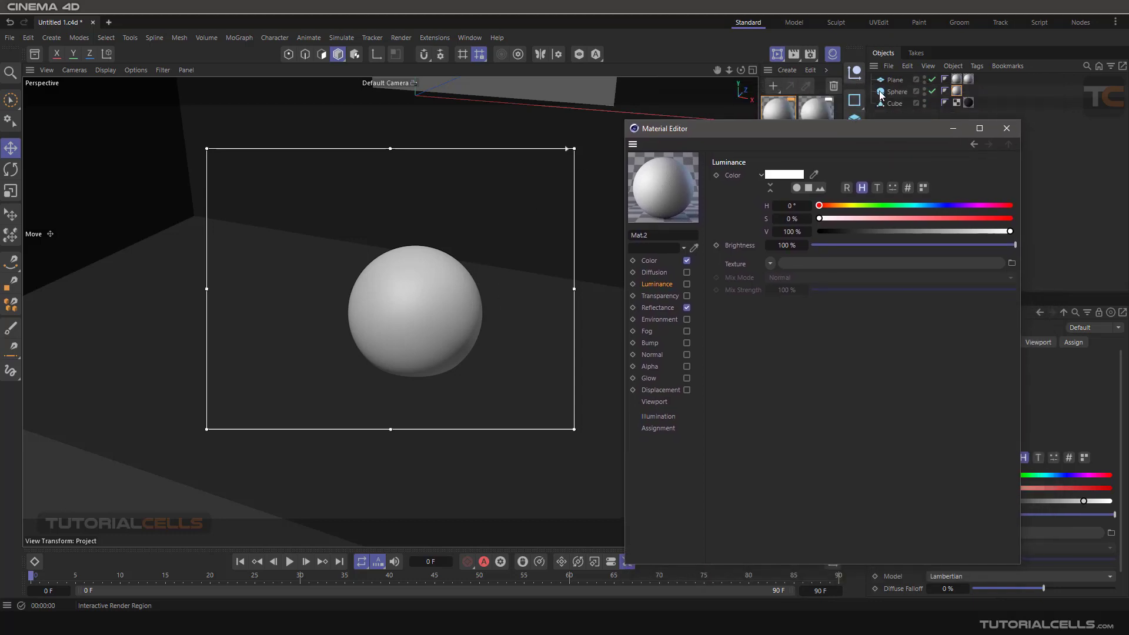
drag(804, 127, 789, 121)
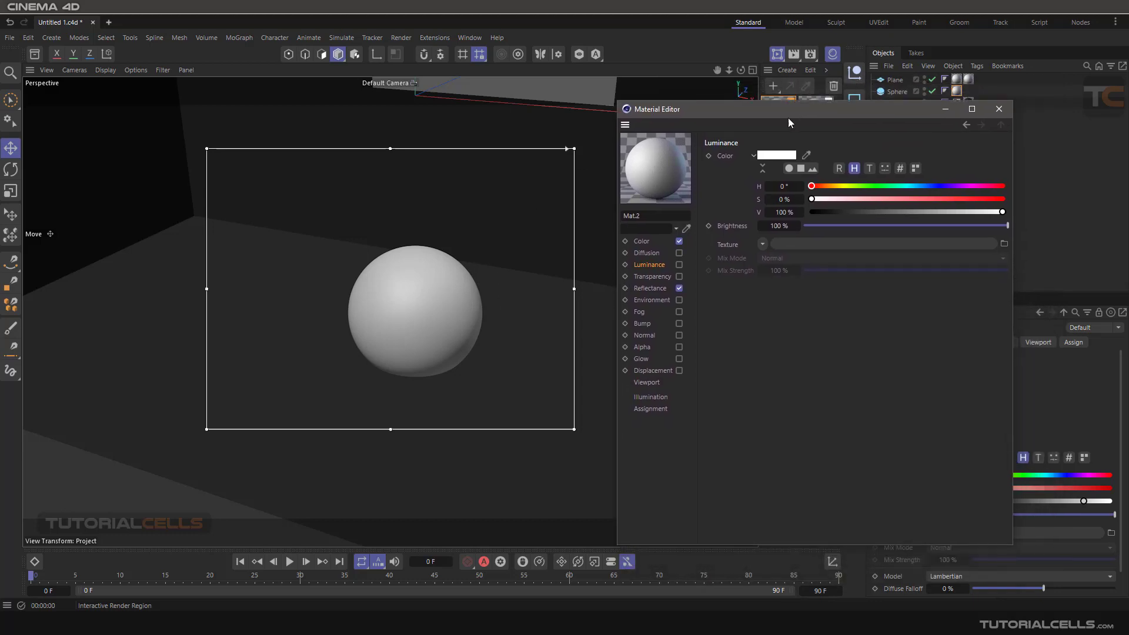
click(679, 265)
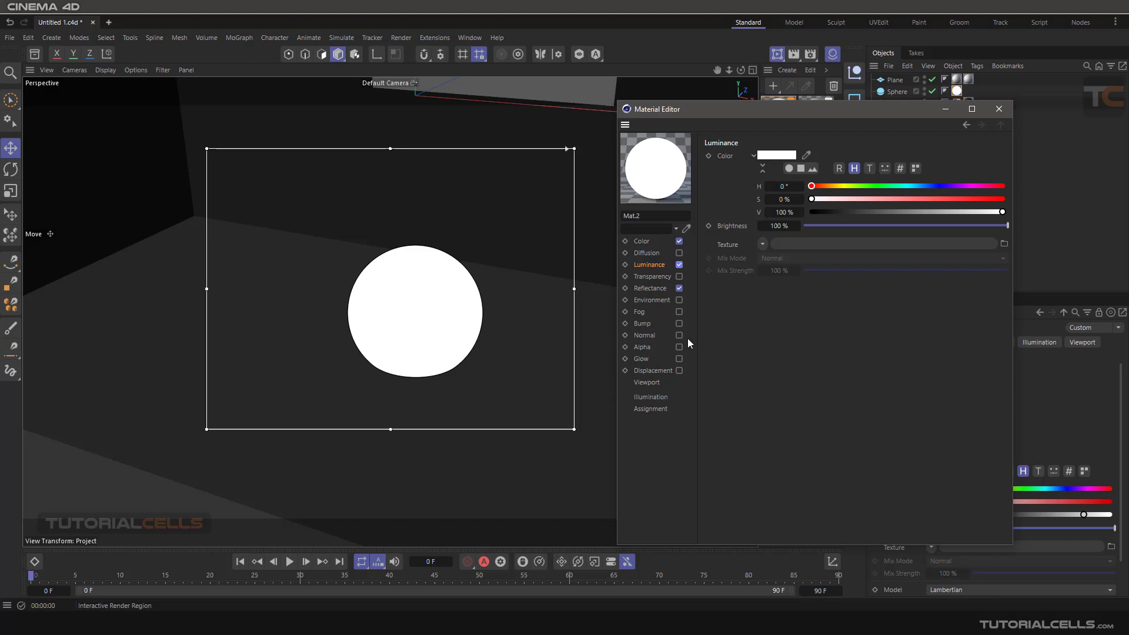
click(763, 244)
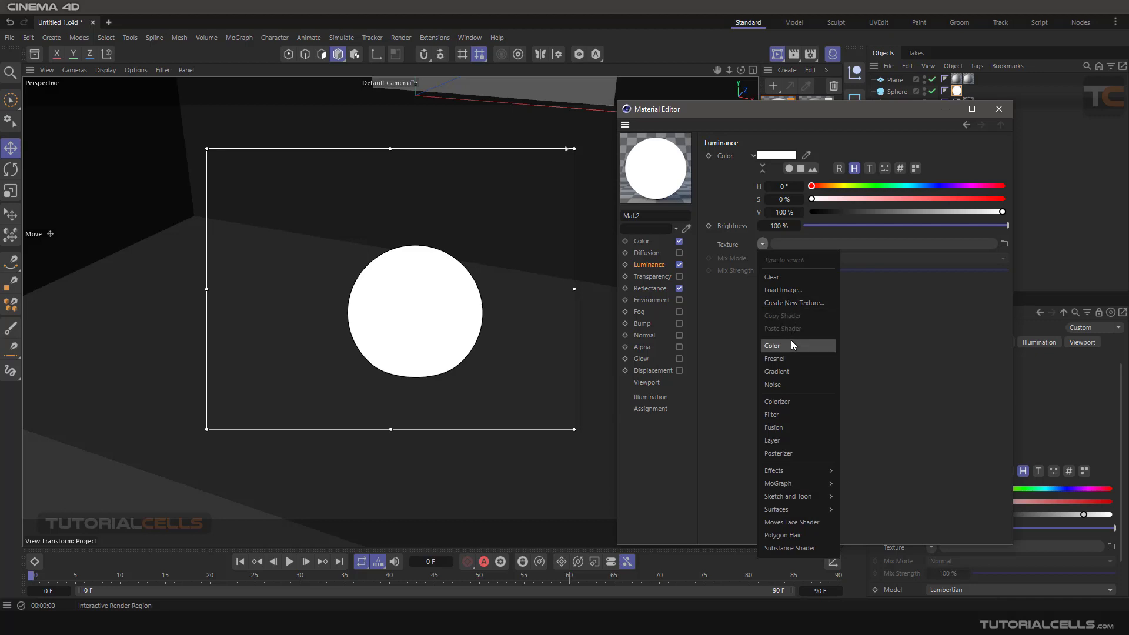
mouse_move(775, 485)
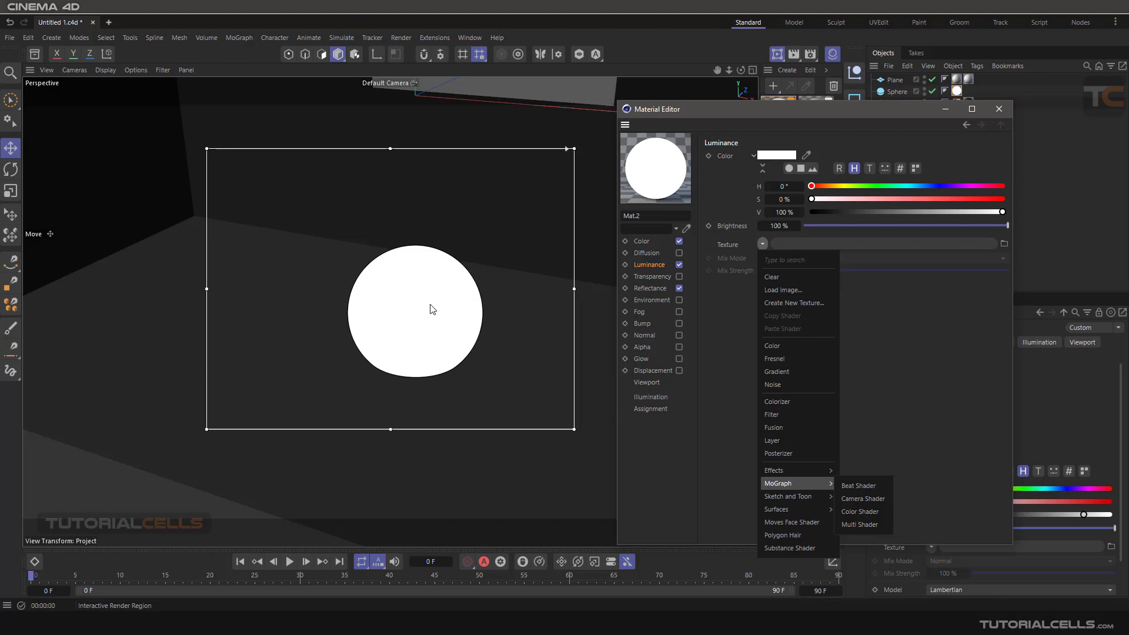
click(725, 336)
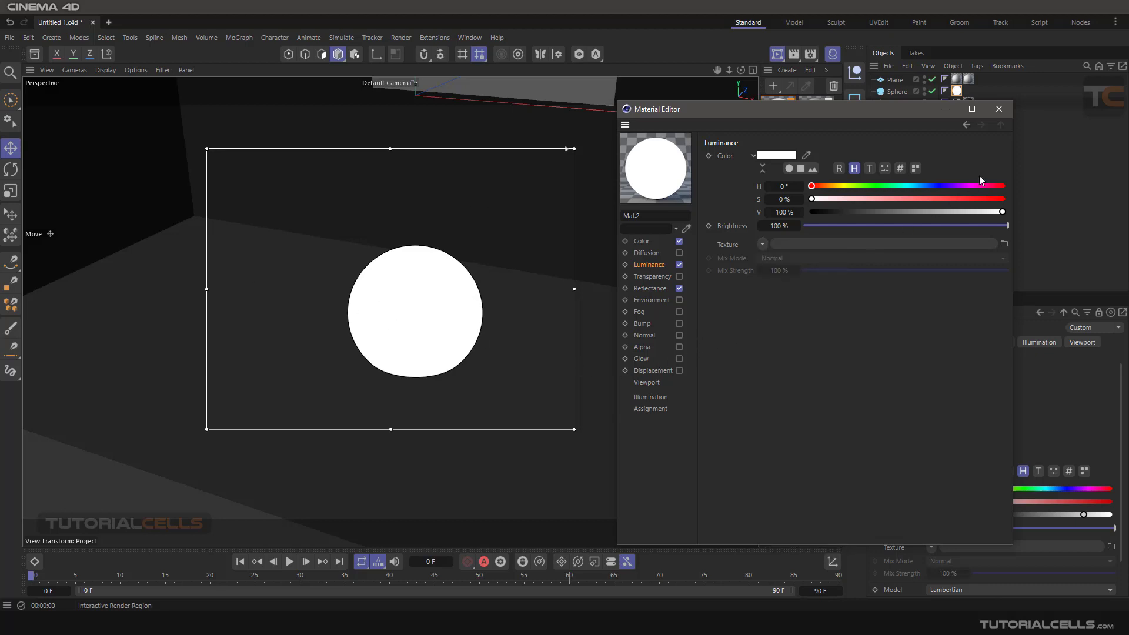
Close the Material Editor and add the Global Illumination effect in Render Settings.
click(998, 109)
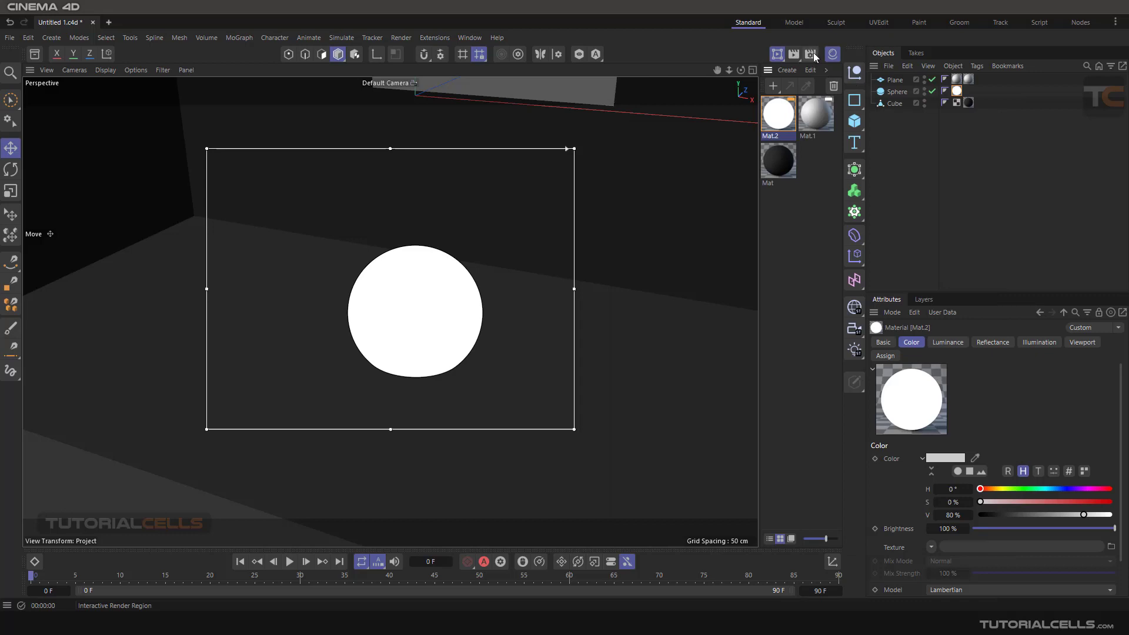
click(811, 53)
drag(820, 51, 699, 58)
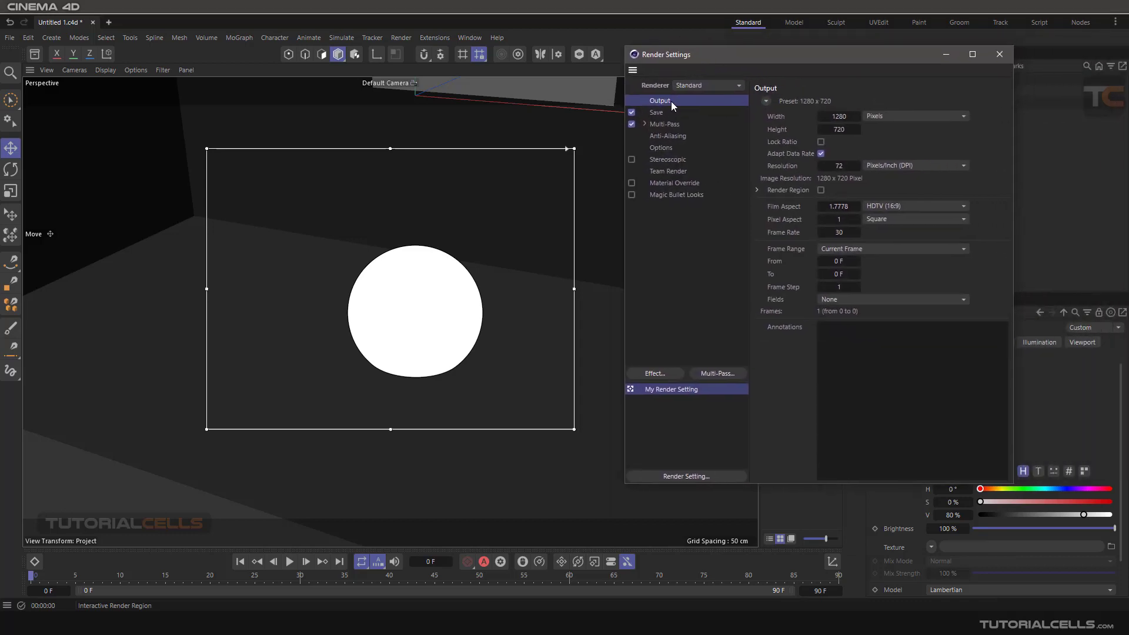
click(659, 373)
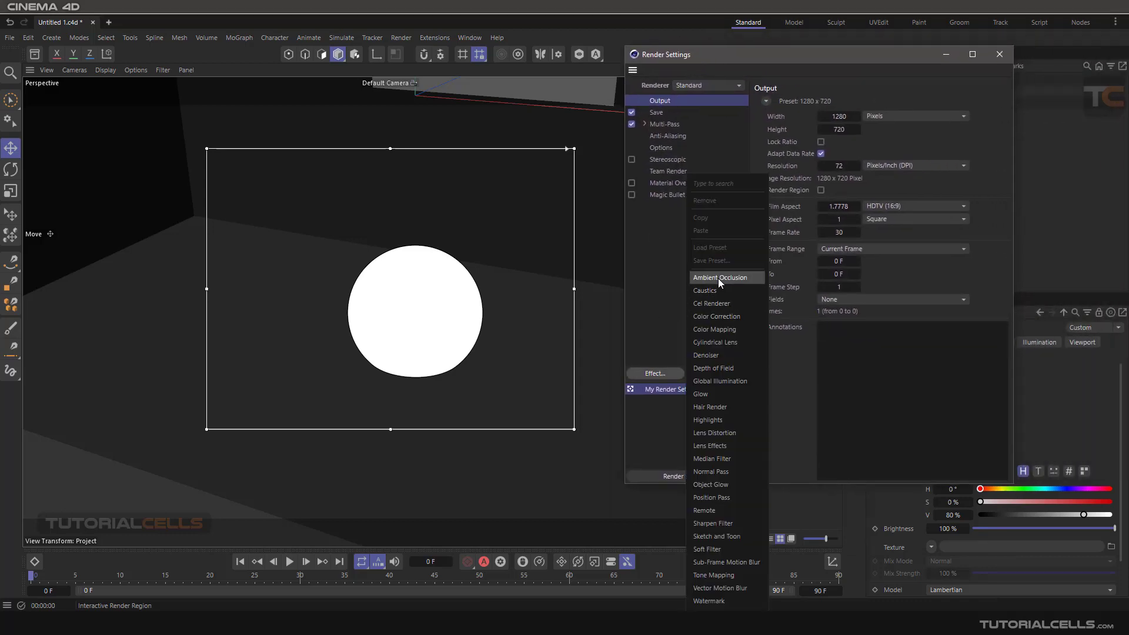
click(729, 380)
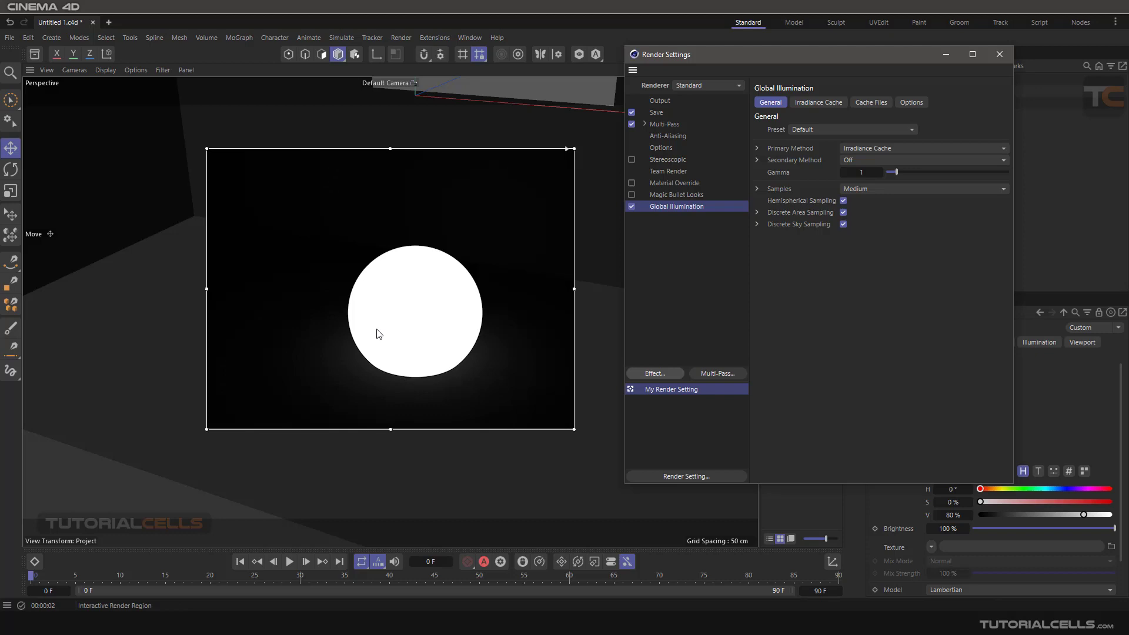
click(999, 55)
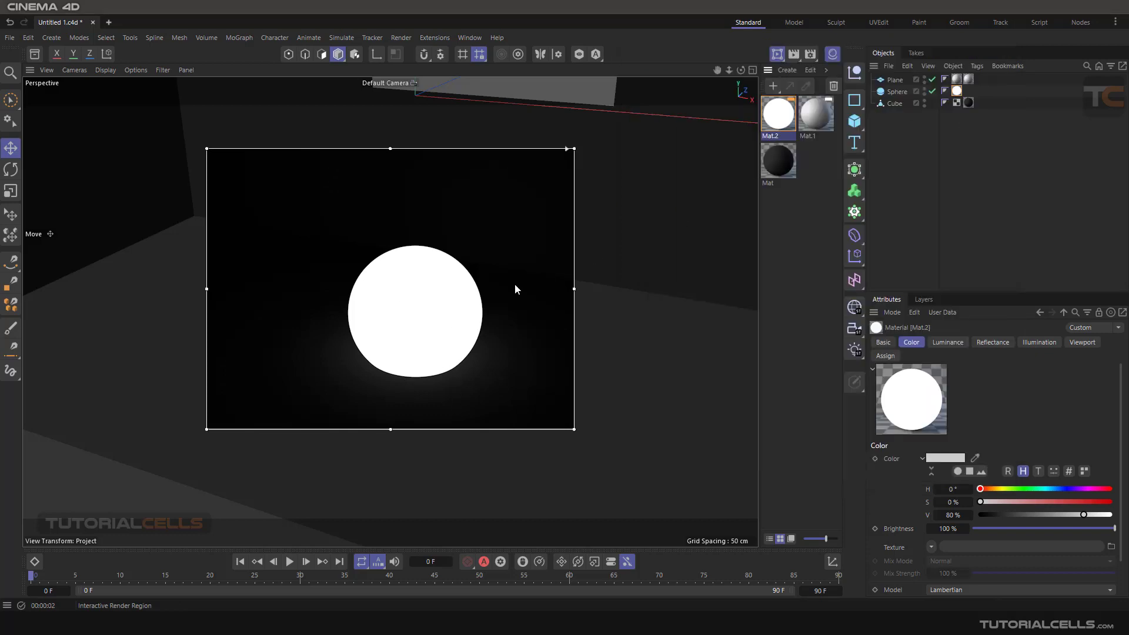
alt+drag(411, 305, 419, 331)
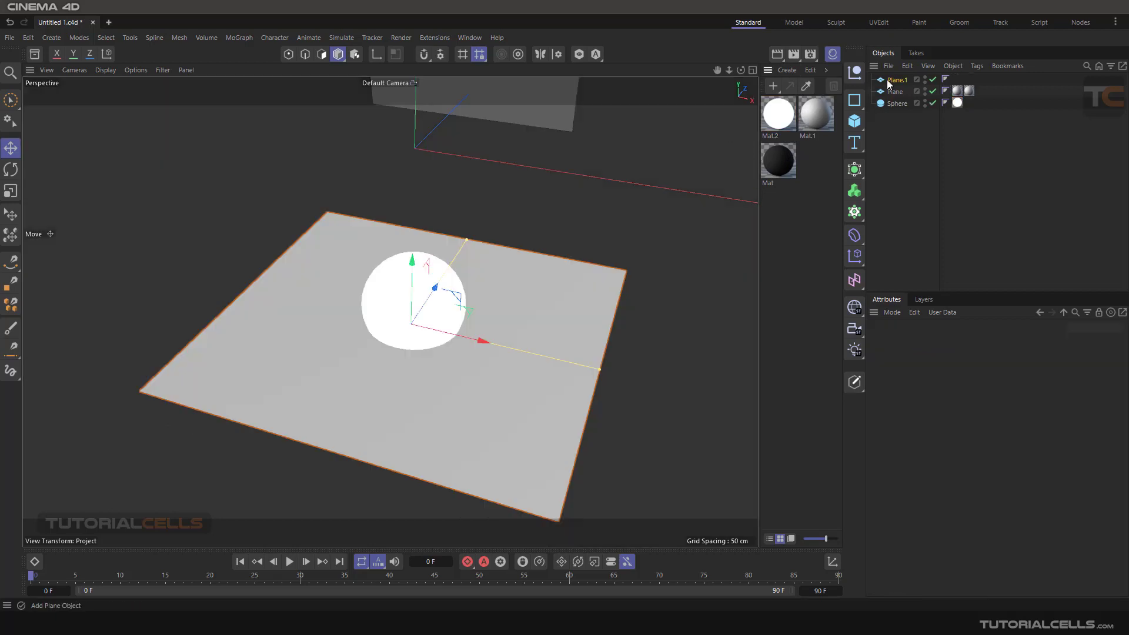
Orbit closer to the plane and sphere and restart the Interactive Render Region.
alt+drag(482, 302, 495, 235)
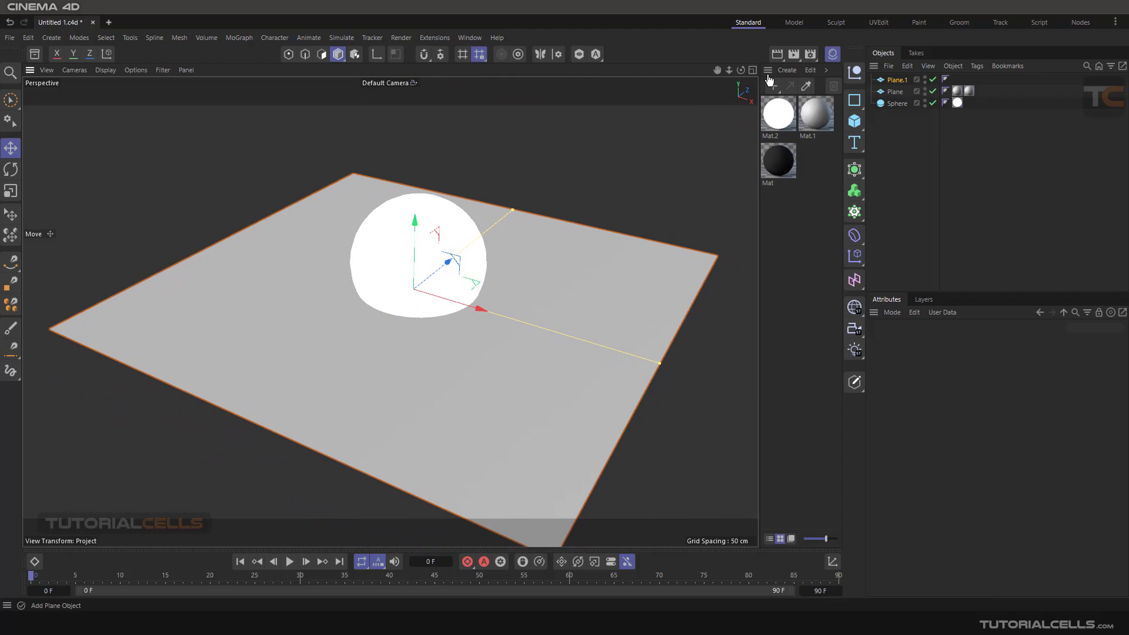
drag(777, 54, 813, 135)
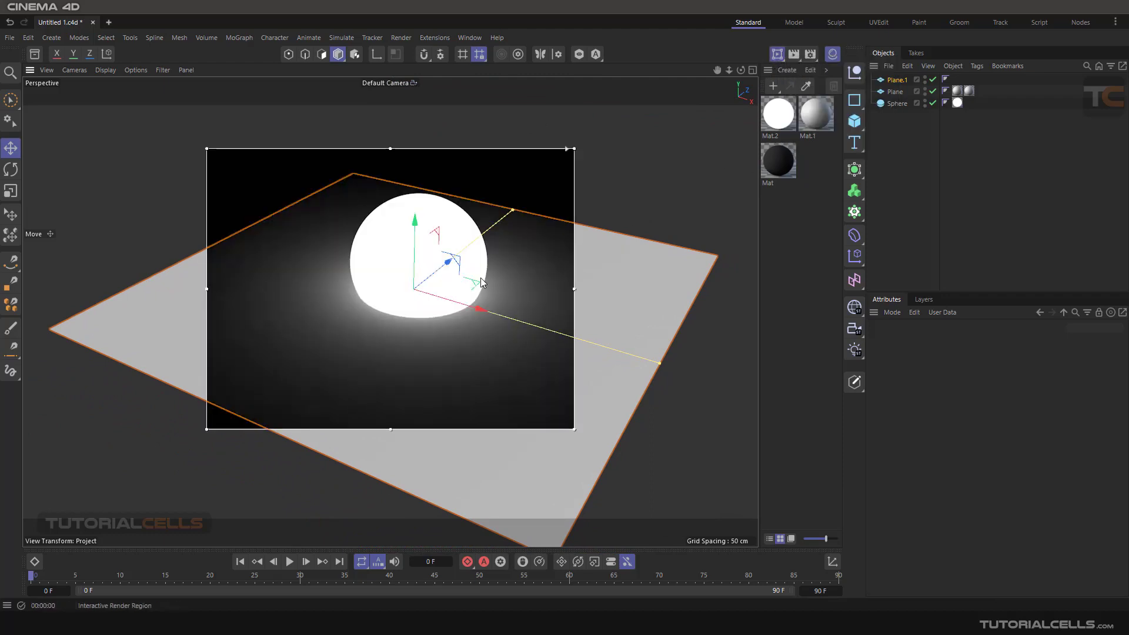
Stretch the render region's corners outward to cover the scene, then deselect Plane.1.
drag(573, 149, 692, 96)
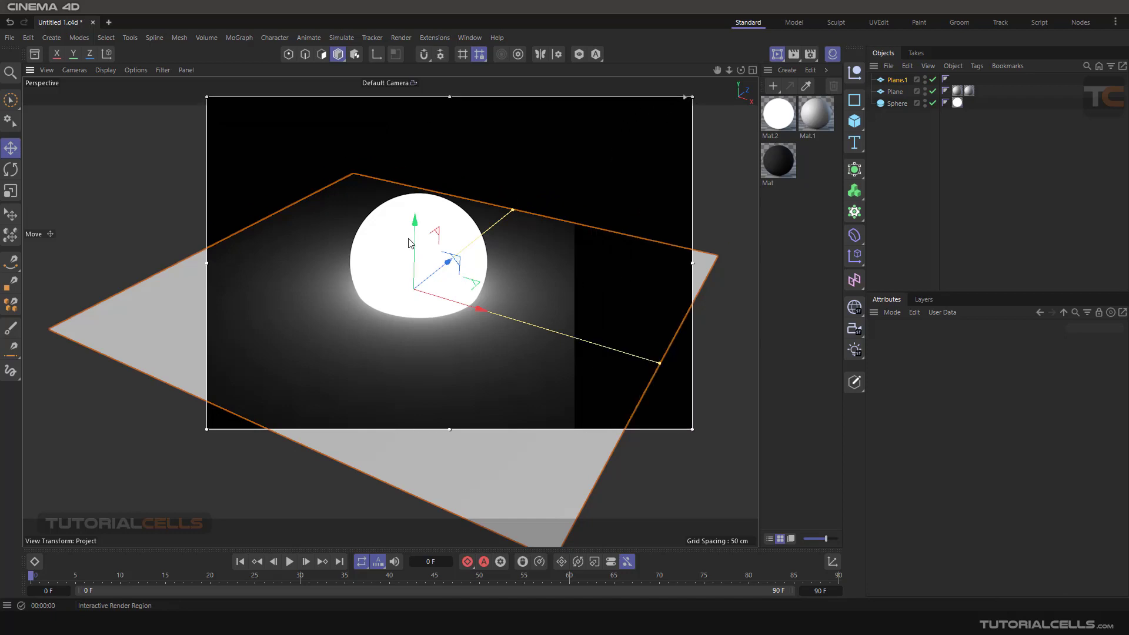
drag(205, 428, 118, 475)
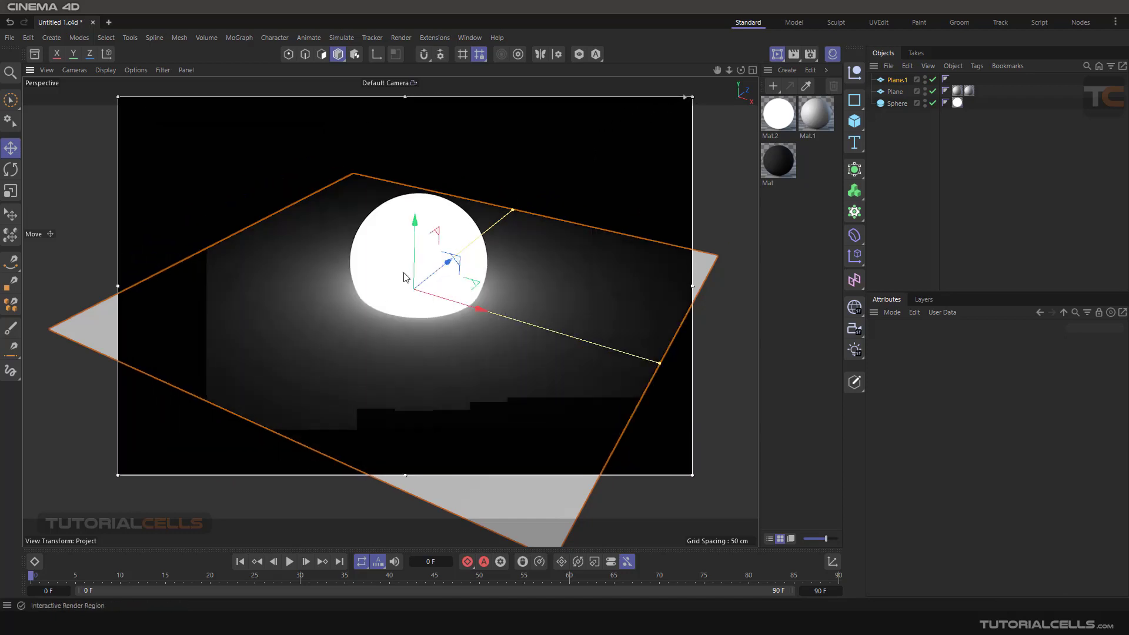
click(906, 191)
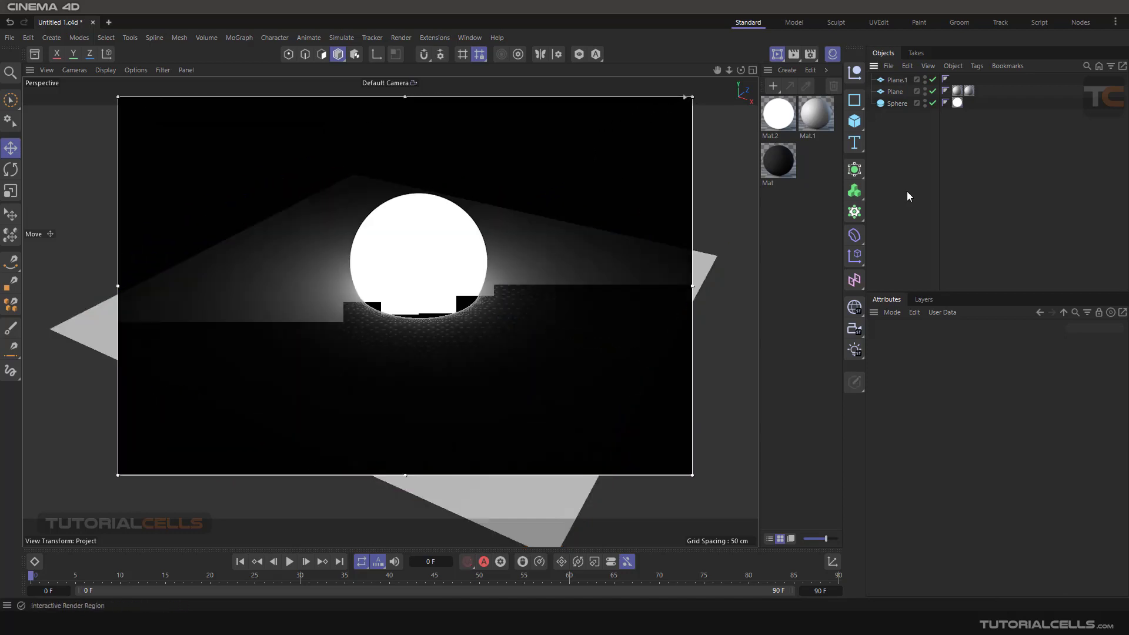
Set Mat.2's luminance colour to green: H 120°, S 82%, V 85%.
double_click(777, 114)
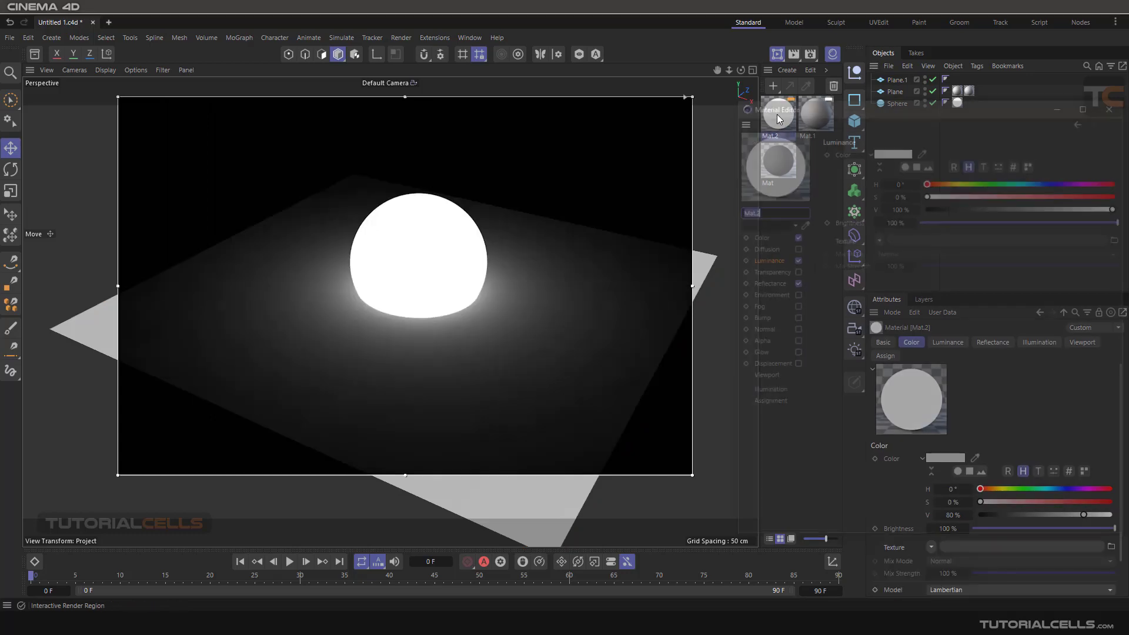
click(959, 164)
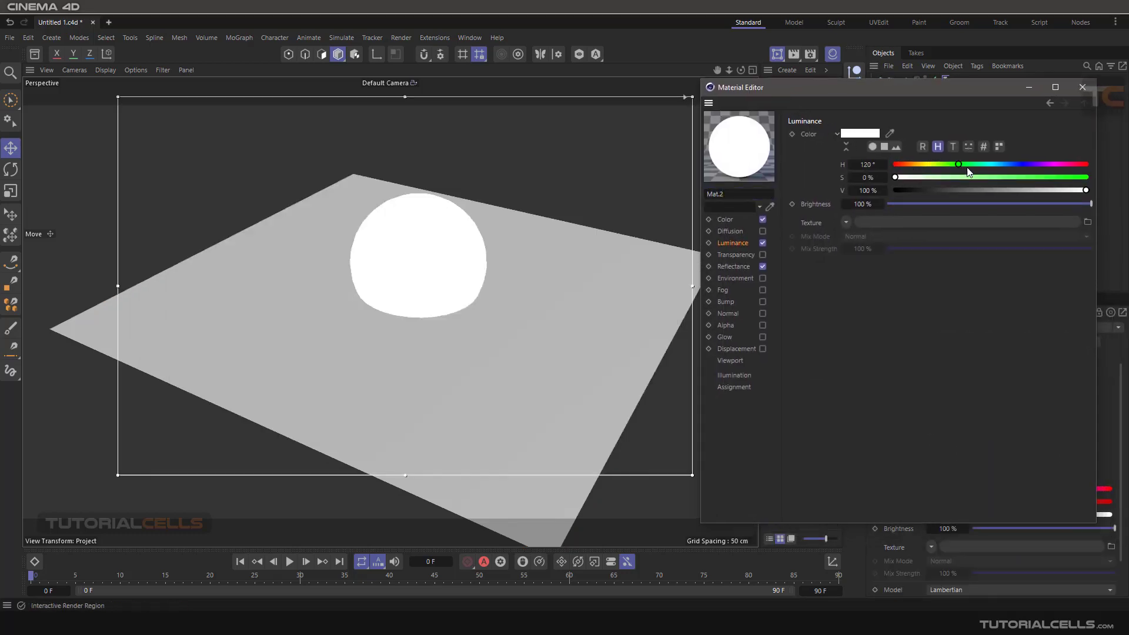
click(1051, 177)
click(1057, 189)
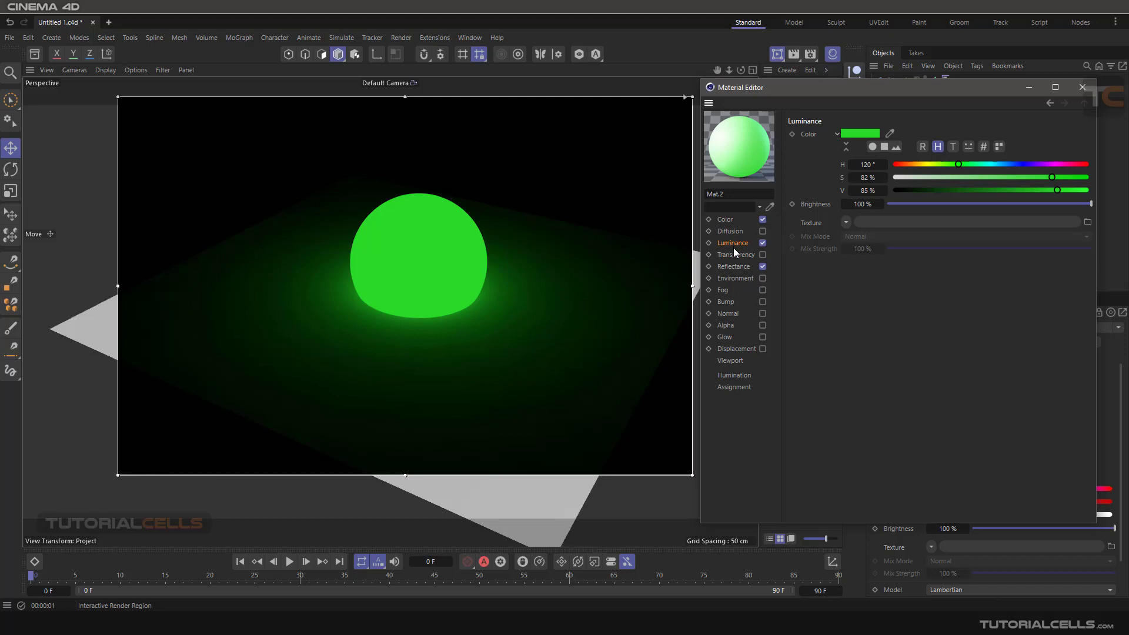
Load a Noise shader into Mat.2's luminance texture slot.
click(845, 221)
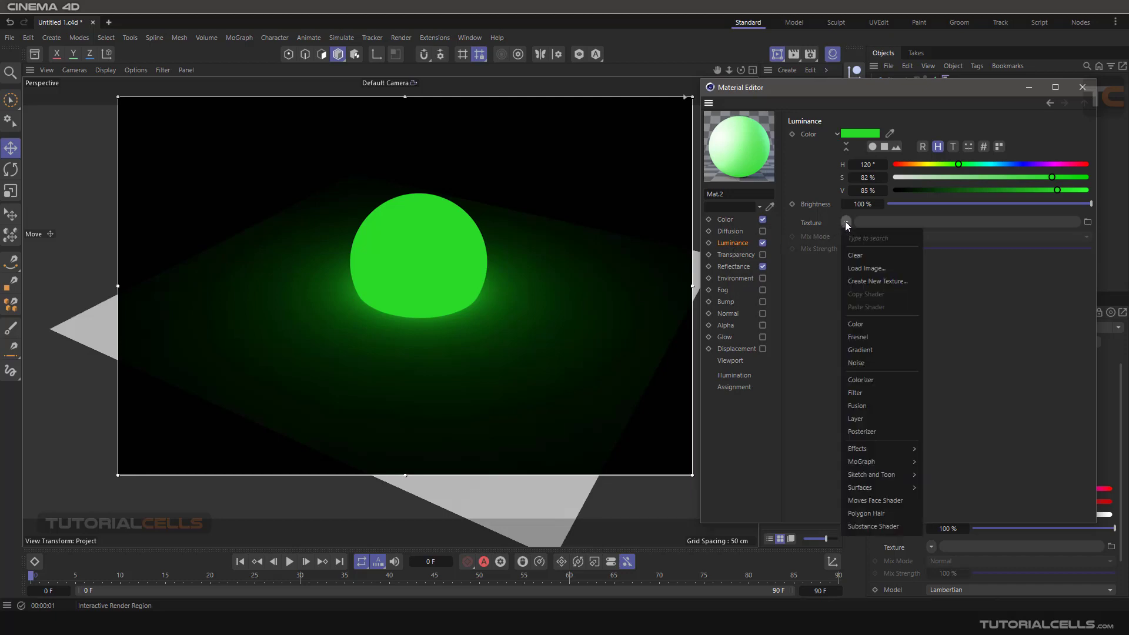
click(883, 362)
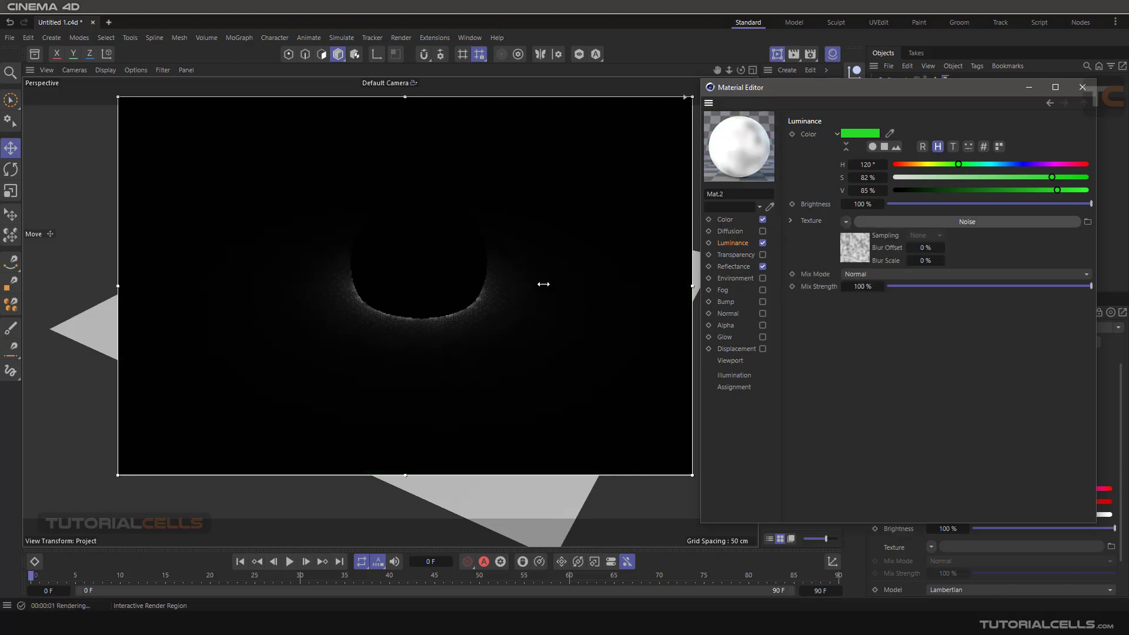
click(888, 225)
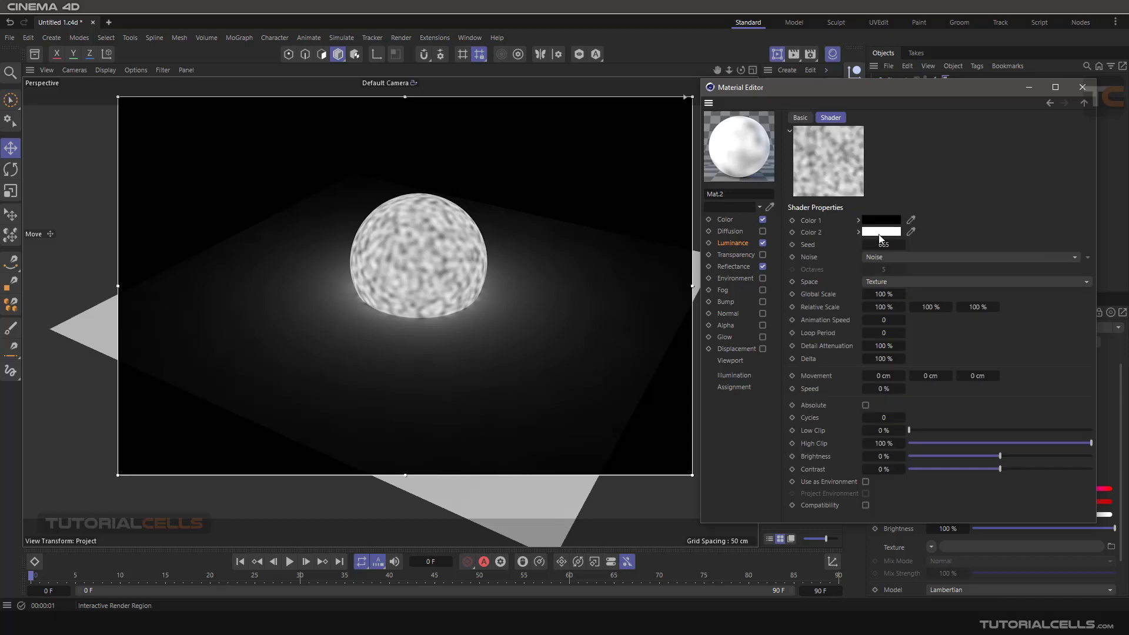
Set the Noise shader's Color 2 to yellow and Color 1 to red.
click(880, 233)
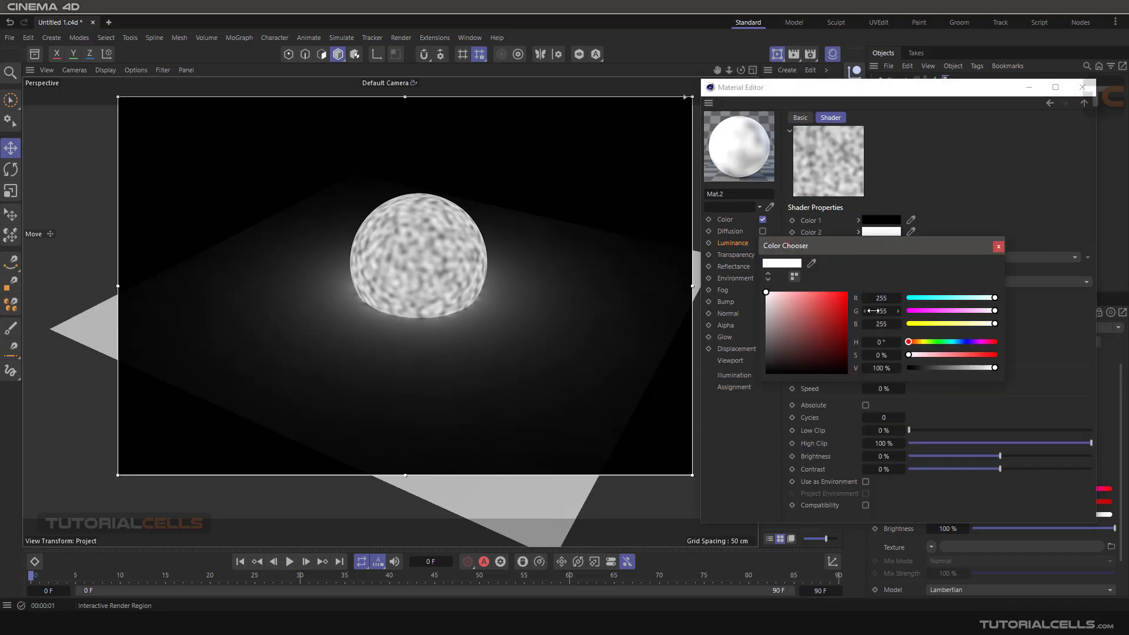
drag(933, 325, 913, 332)
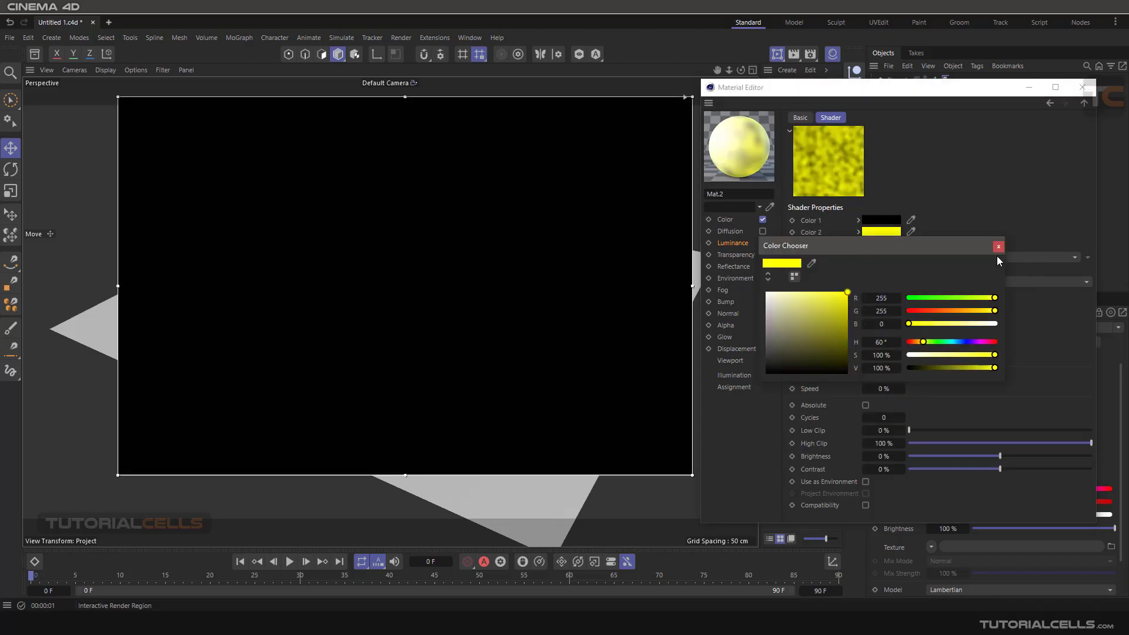
click(998, 246)
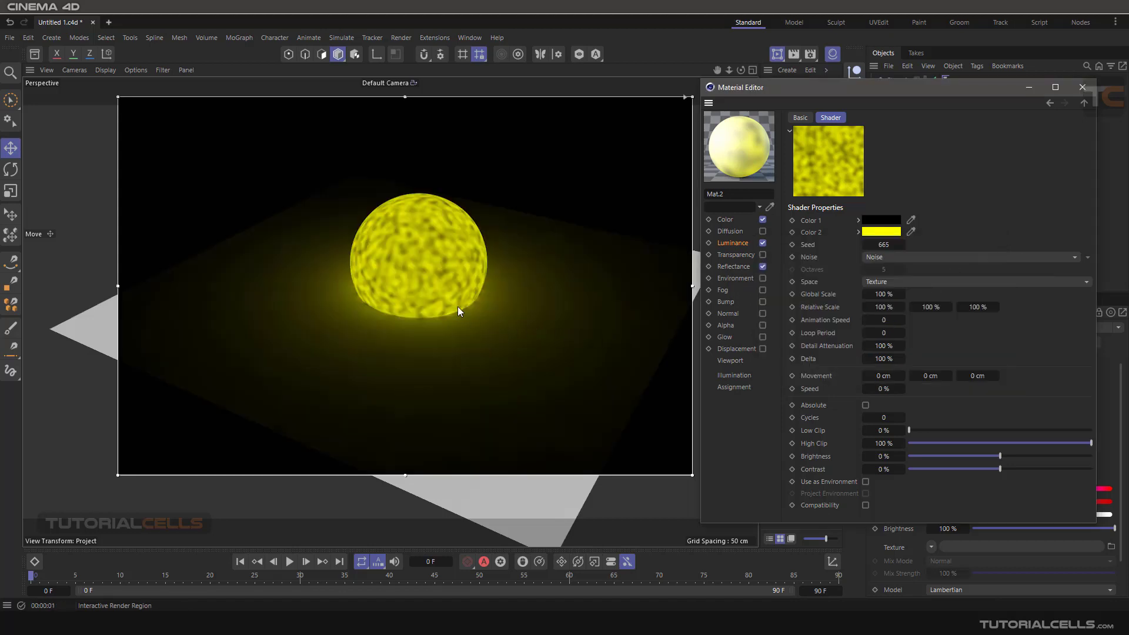
click(872, 222)
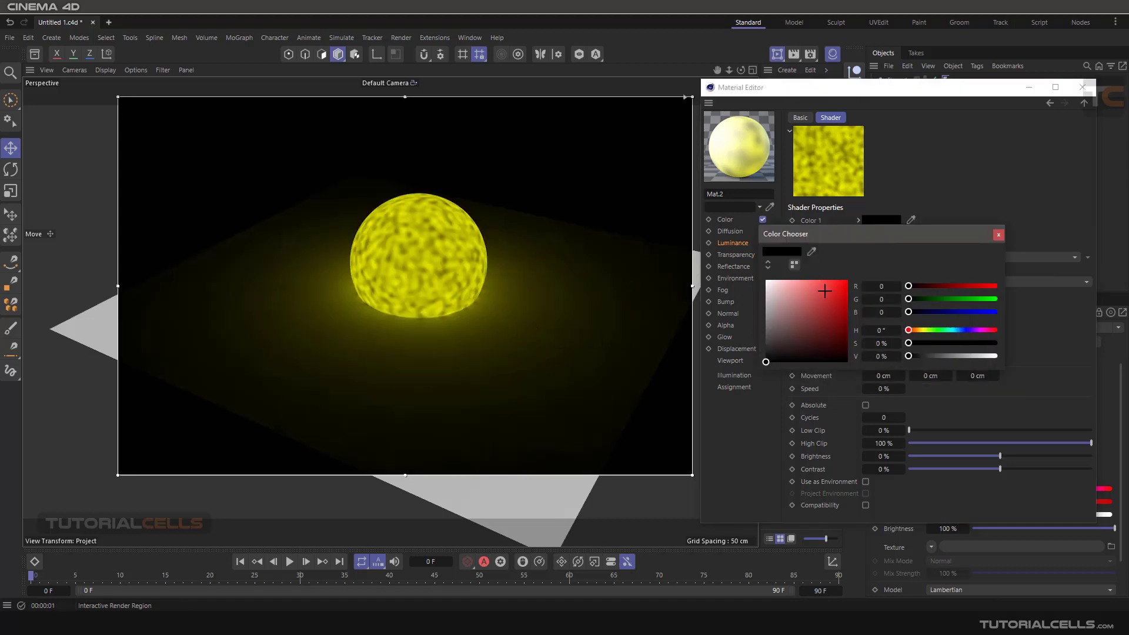
click(824, 290)
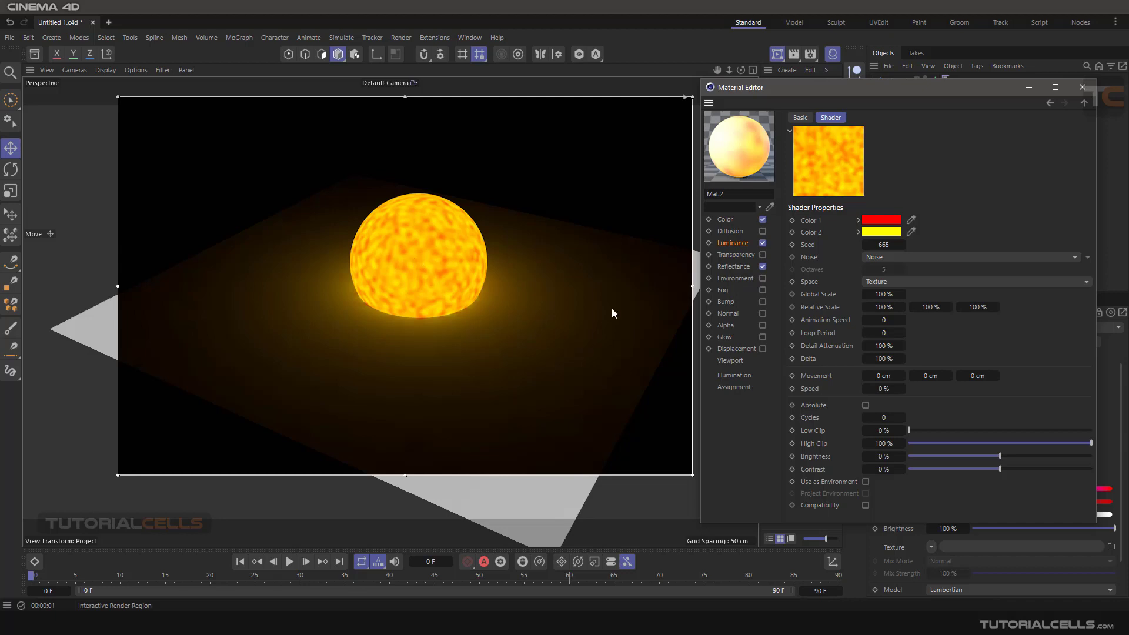
click(729, 244)
click(846, 222)
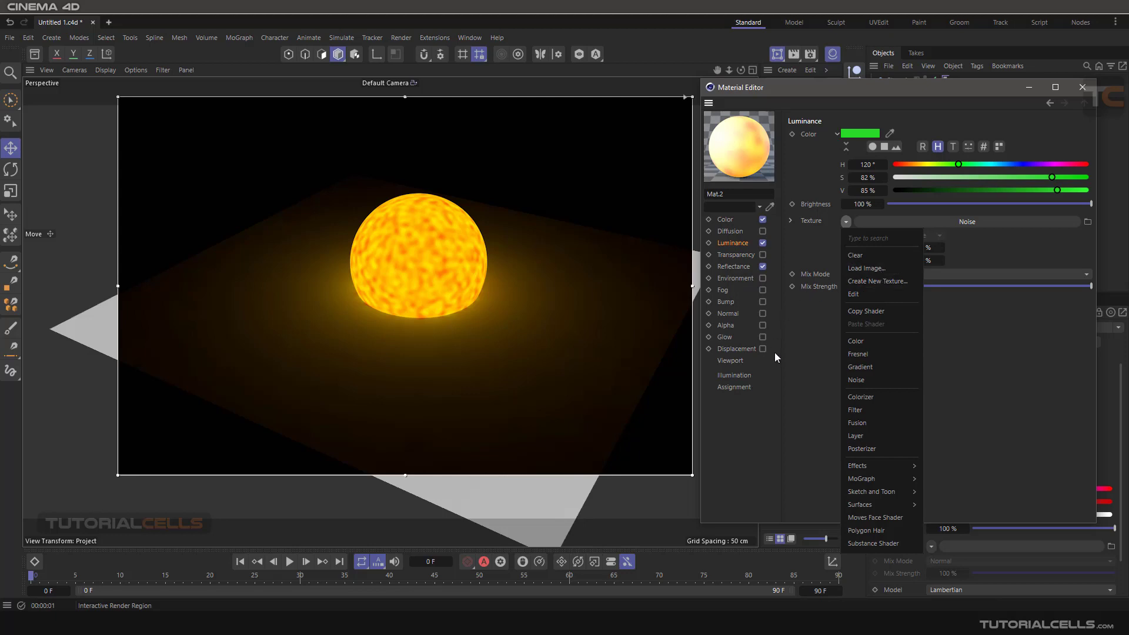
Turn off the Interactive Render Region and move the view closer to the scene.
click(736, 442)
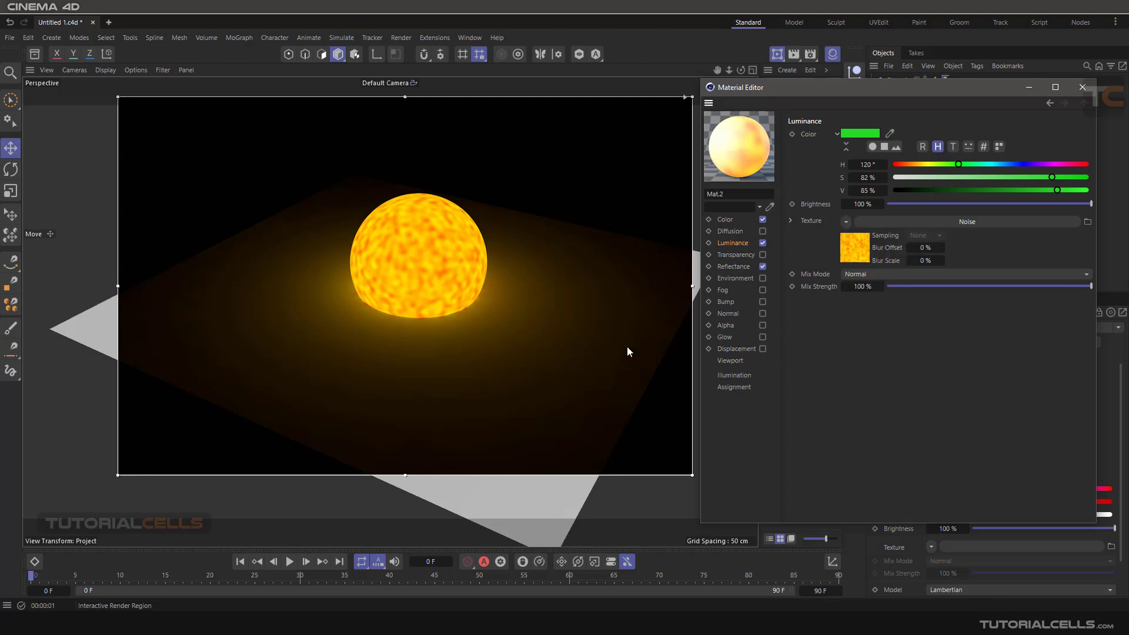
click(774, 55)
alt+drag(516, 177, 459, 316)
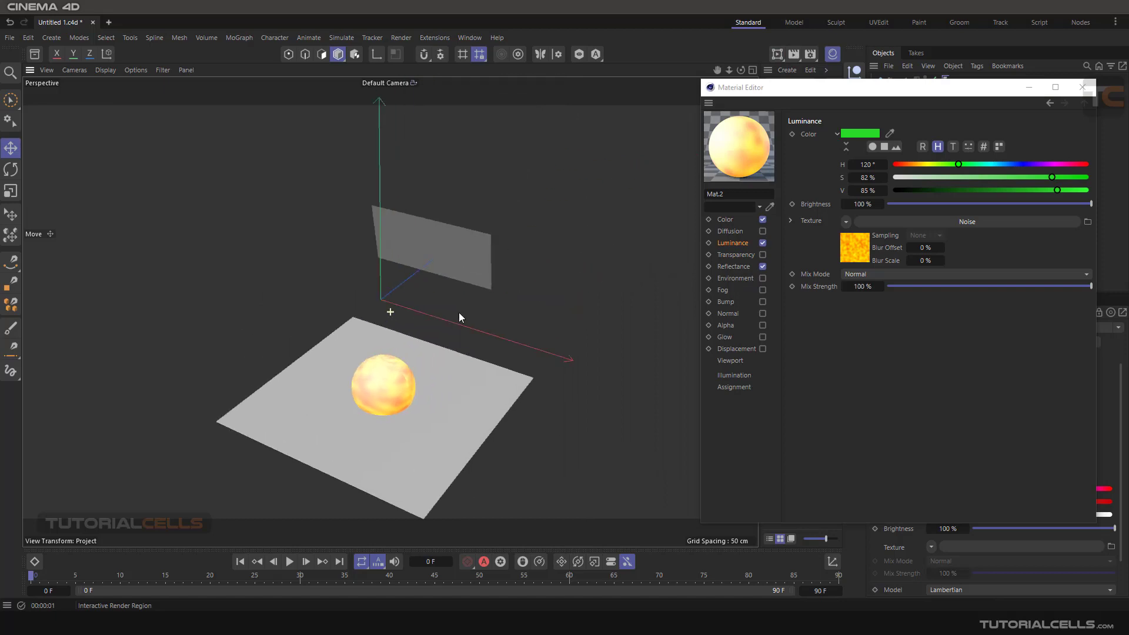
scroll(447, 282, up, 3)
Select the raised plane above the sphere and tilt it with the Rotate tool.
click(443, 264)
alt+drag(444, 264, 461, 227)
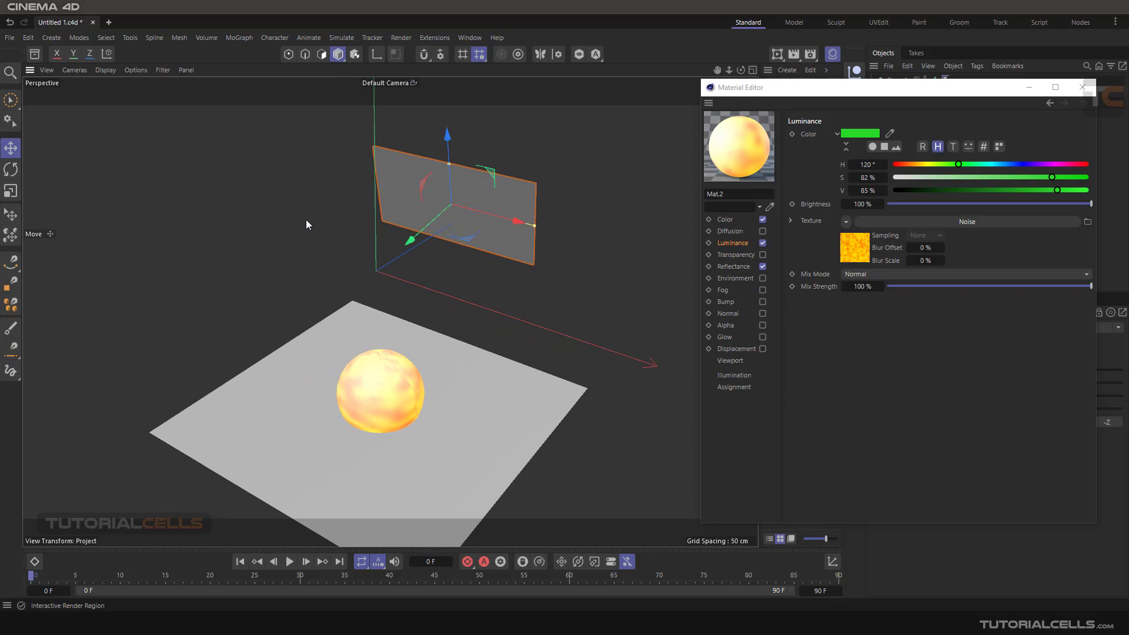
click(9, 172)
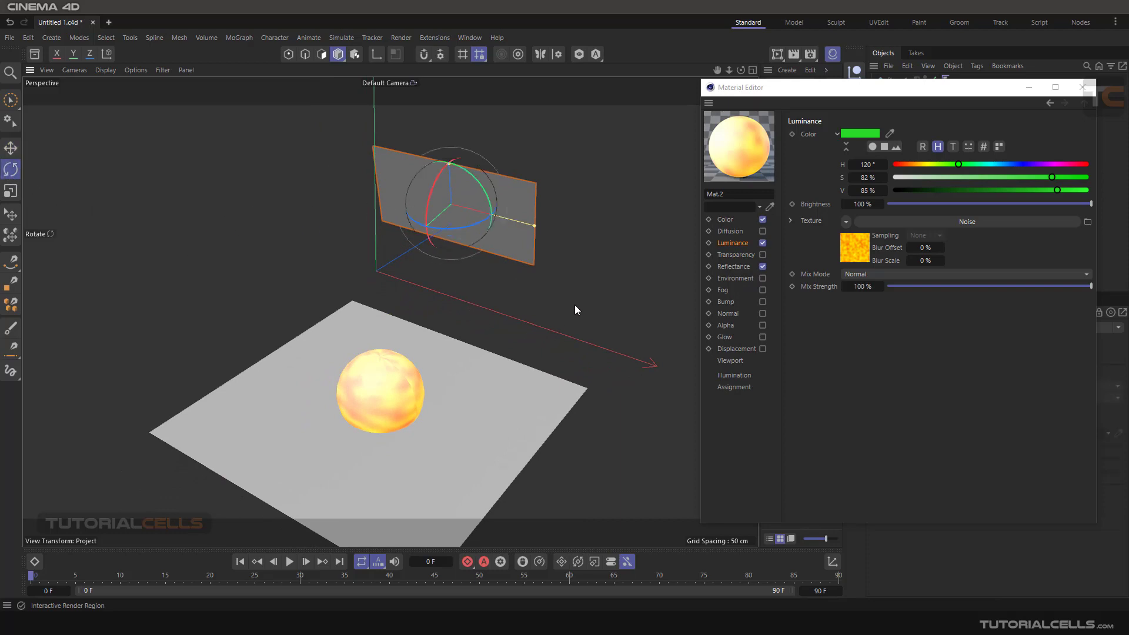
drag(575, 310, 596, 281)
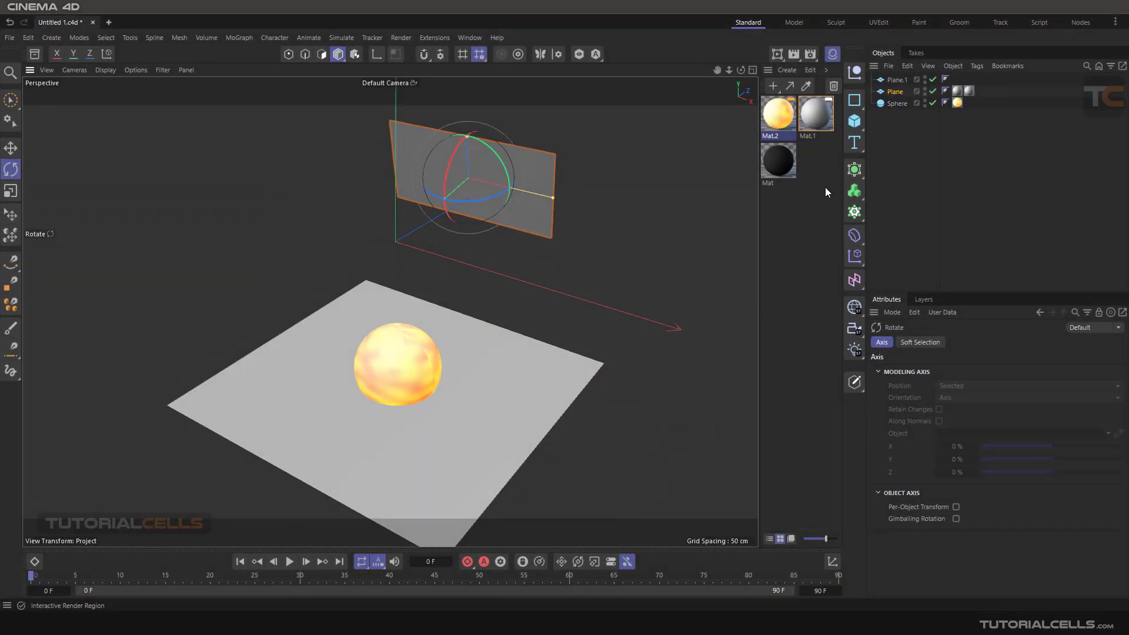
Delete the Global Illumination effect in Render Settings, then briefly toggle the Interactive Render Region on and off.
click(811, 54)
drag(820, 54, 752, 45)
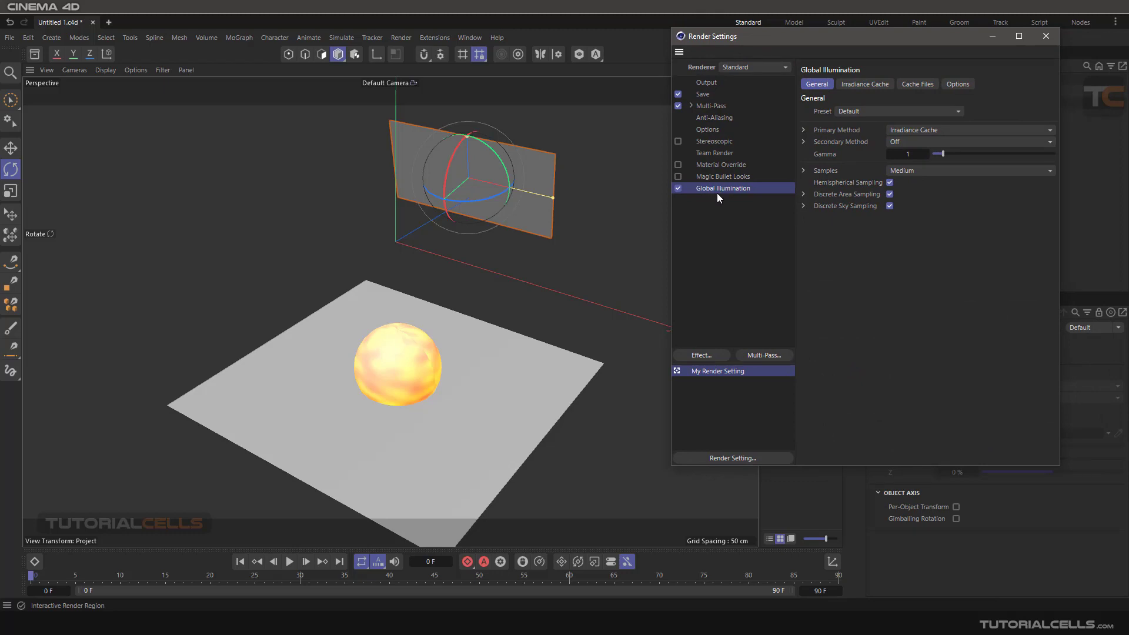
key(Delete)
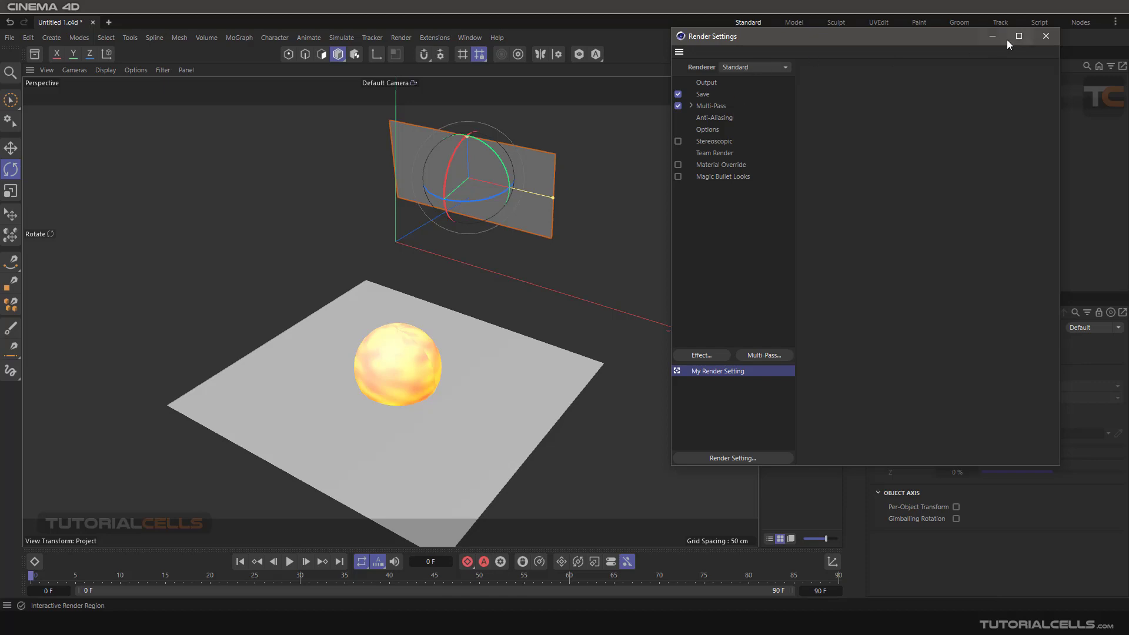
click(1045, 36)
click(775, 55)
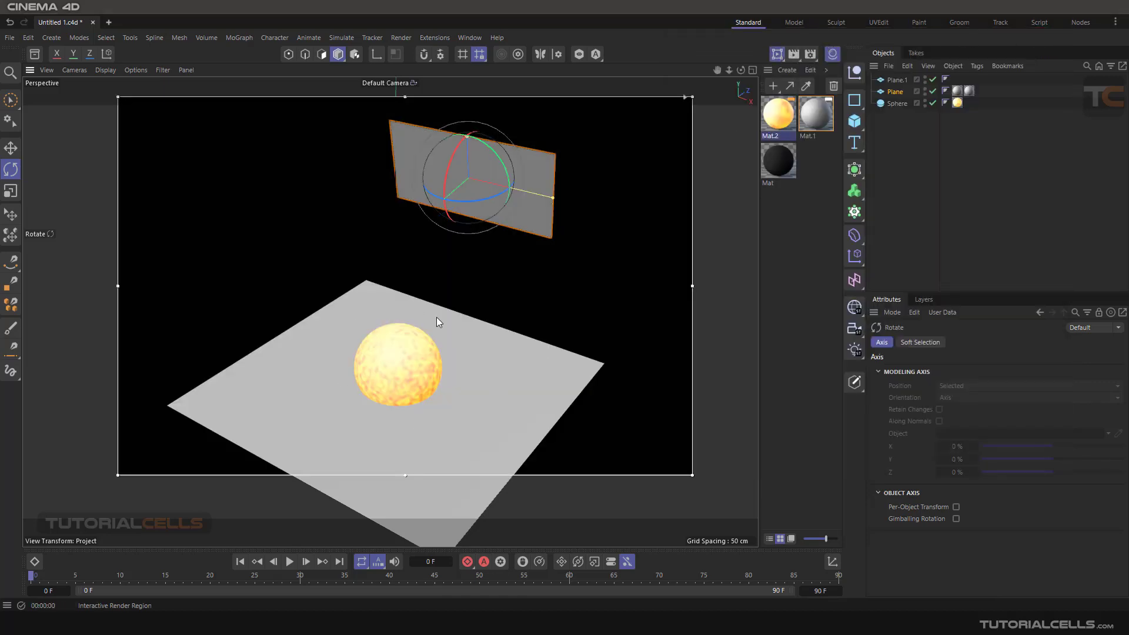
click(776, 55)
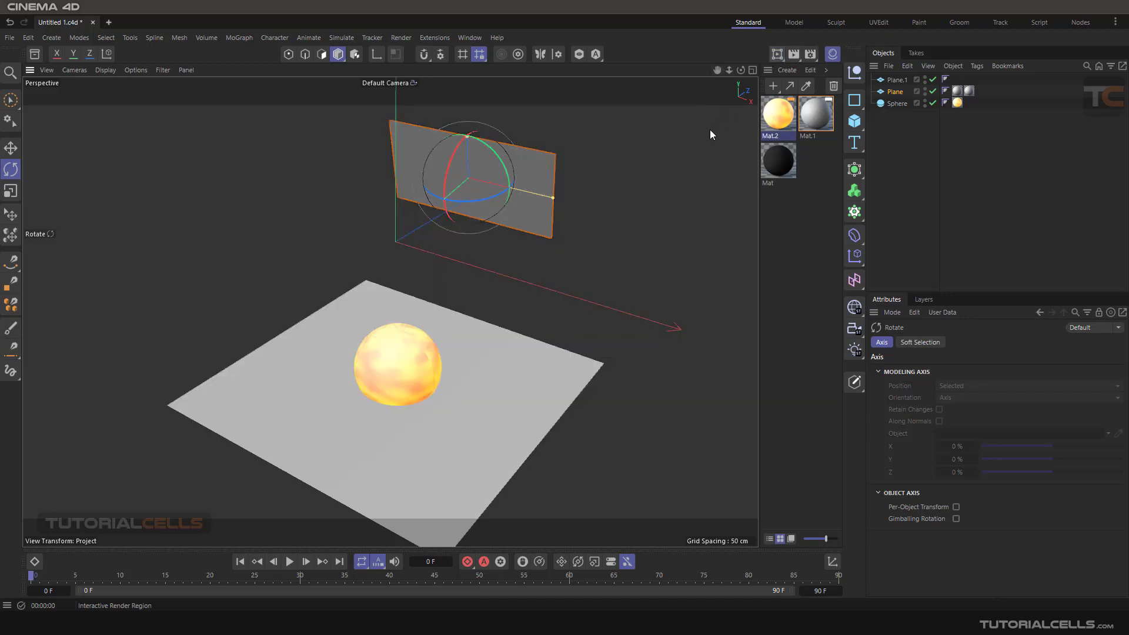